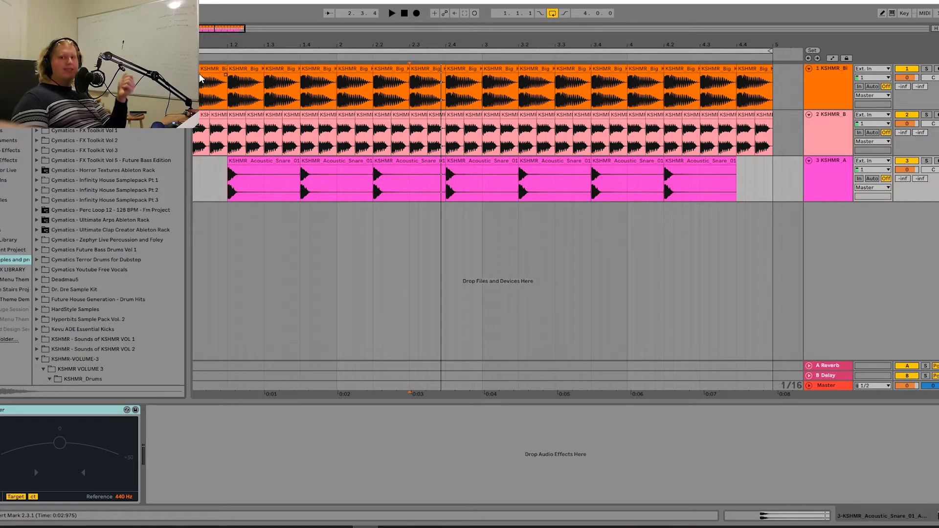
# Play the loop from the start to hear the kick, bass and snare tracks together.
pyautogui.click(812, 75)
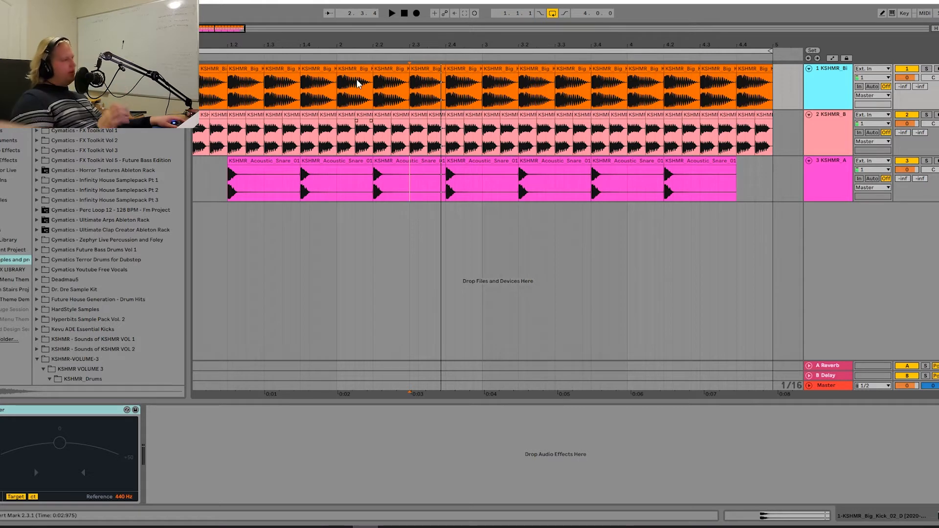
pyautogui.click(407, 13)
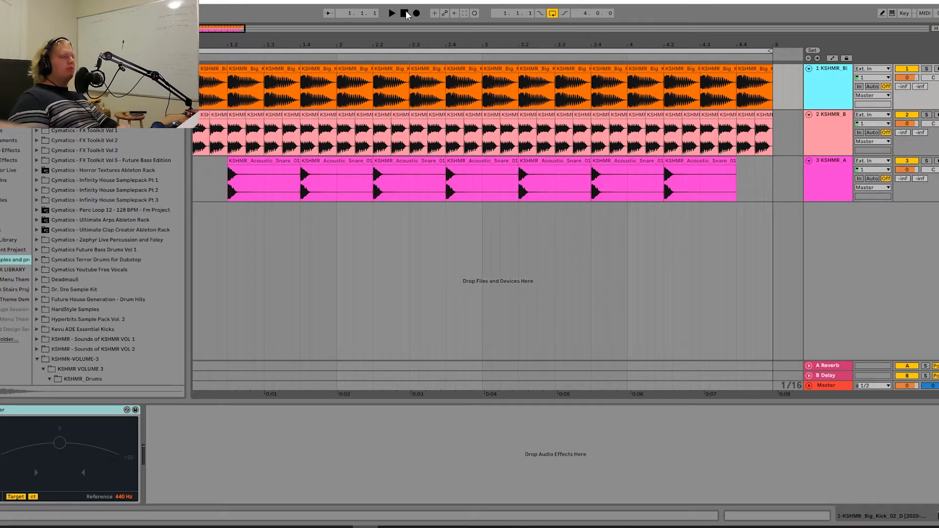
pyautogui.press('space')
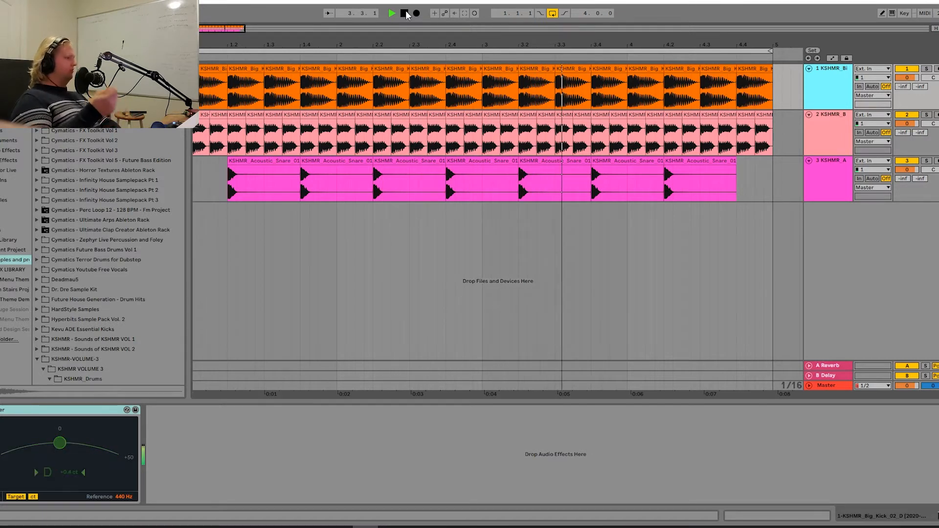
pyautogui.click(406, 13)
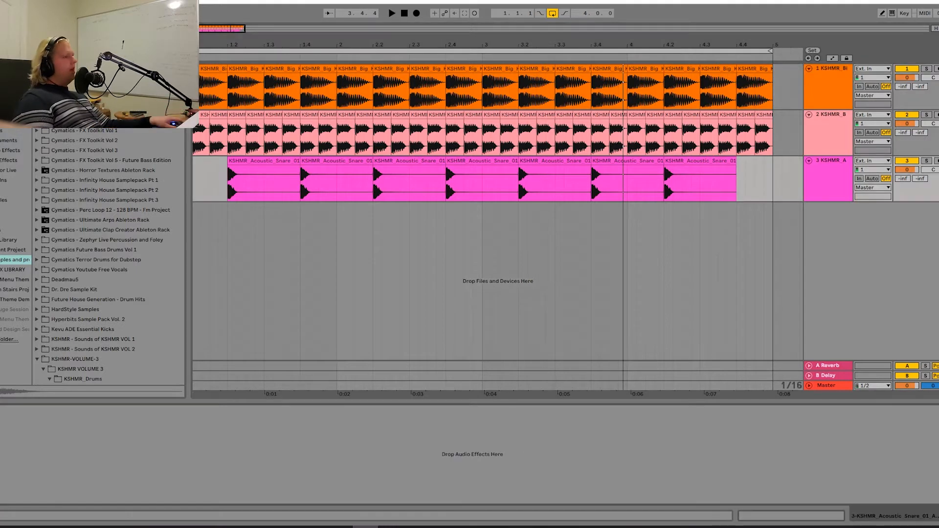
# Add a Compressor to the bass track, expand its sidechain section and turn the sidechain on.
pyautogui.click(12, 83)
pyautogui.moveTo(63, 111); pyautogui.dragTo(814, 120)
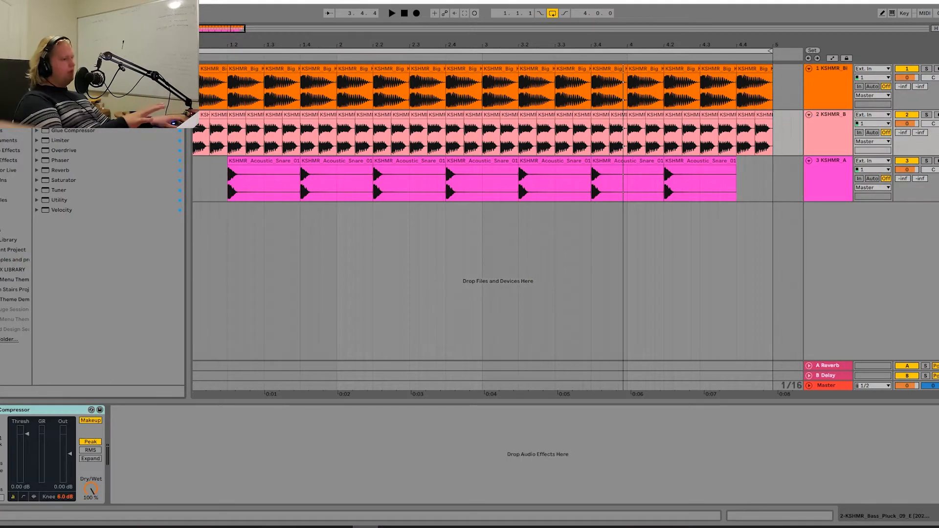
pyautogui.click(1, 409)
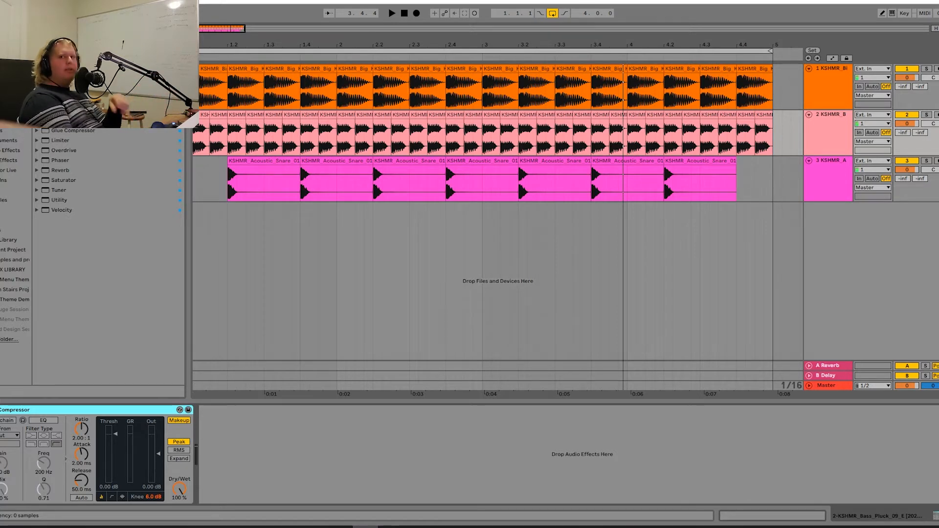
pyautogui.click(7, 420)
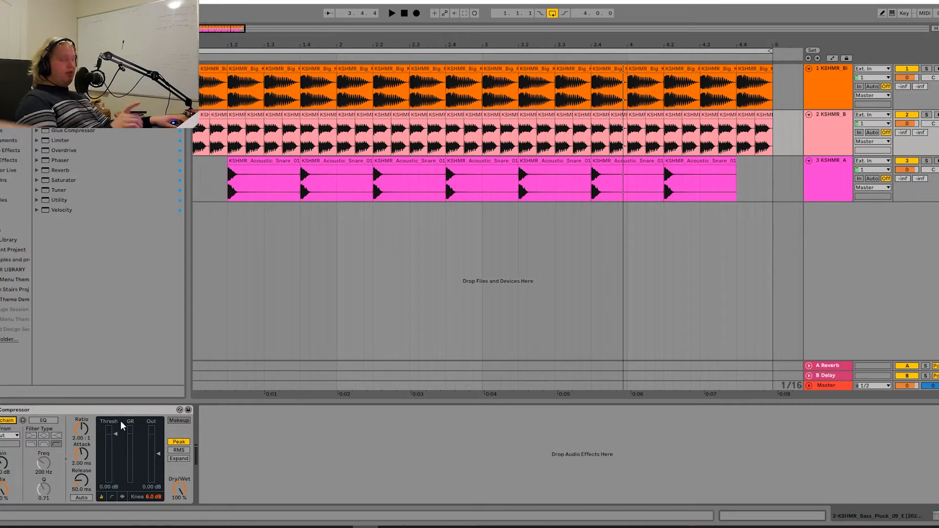
# Choose the kick track as the sidechain audio source for the bass track's compressor.
pyautogui.click(16, 436)
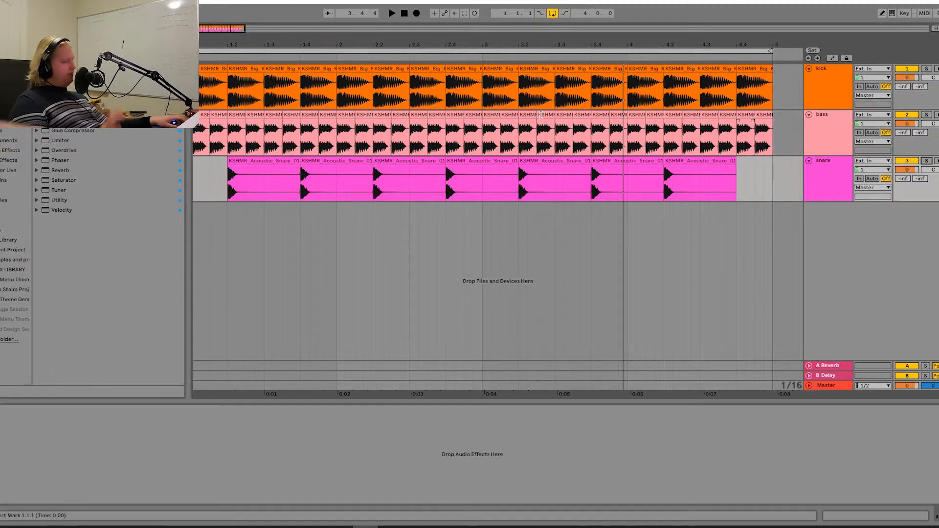
pyautogui.click(843, 125)
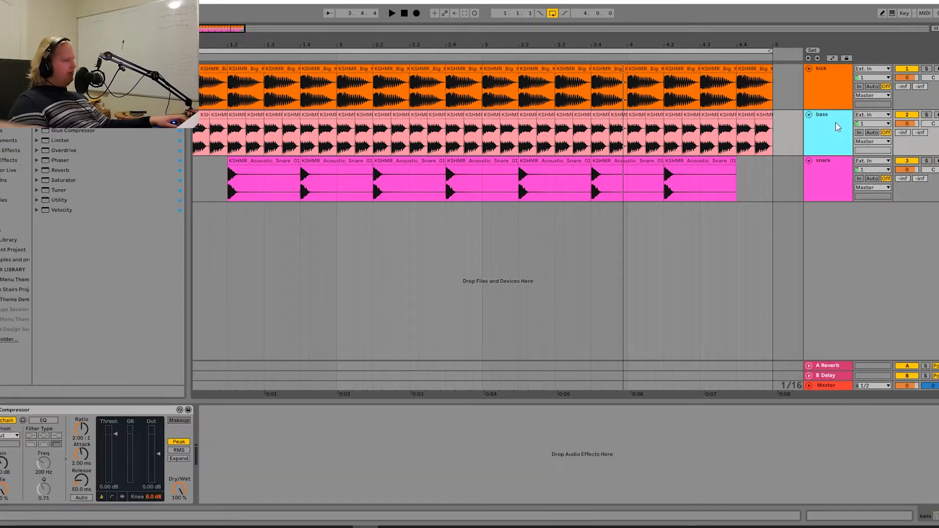
pyautogui.click(11, 436)
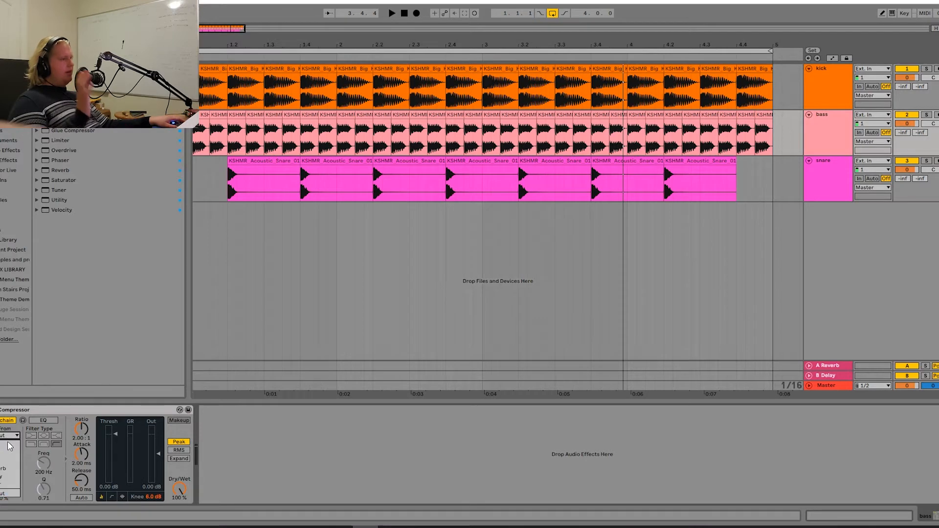
pyautogui.click(9, 445)
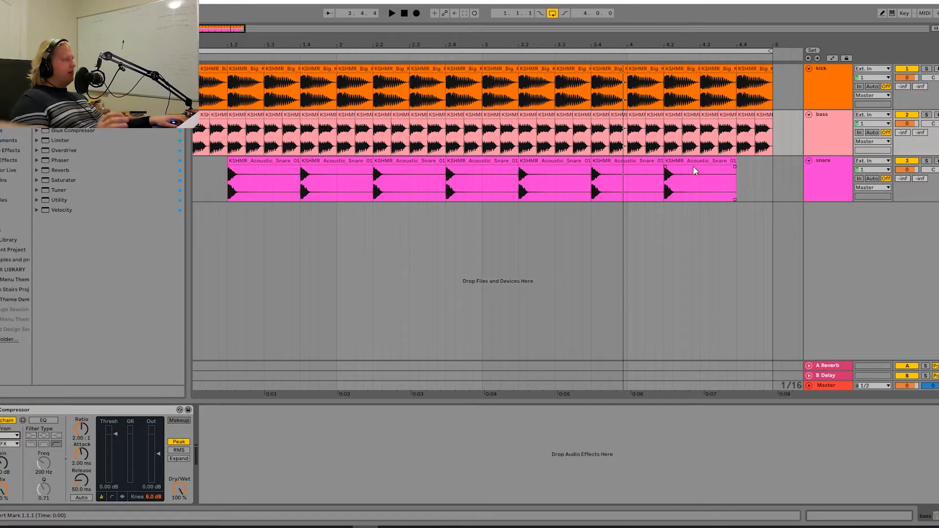
# Mute the kick and snare tracks and audition the bass alone with its compressor bypassed.
pyautogui.click(913, 69)
pyautogui.click(913, 163)
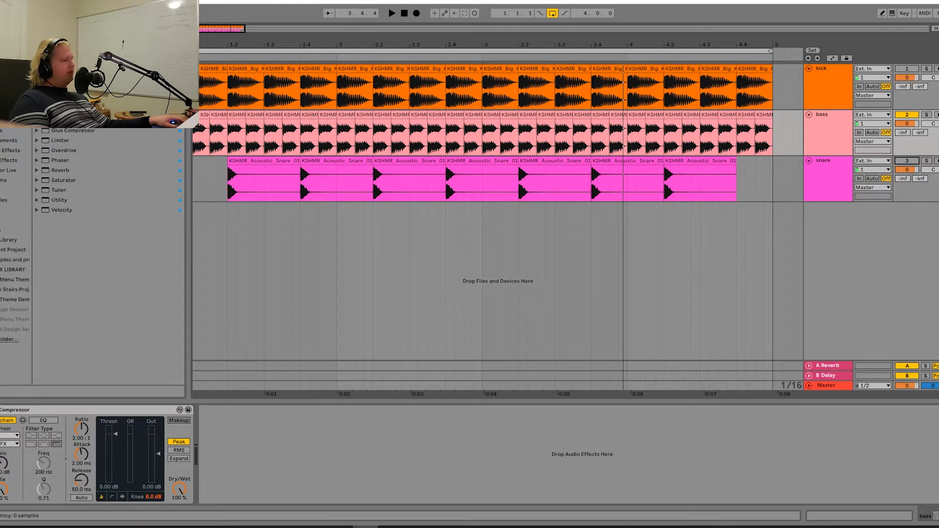
pyautogui.click(0, 410)
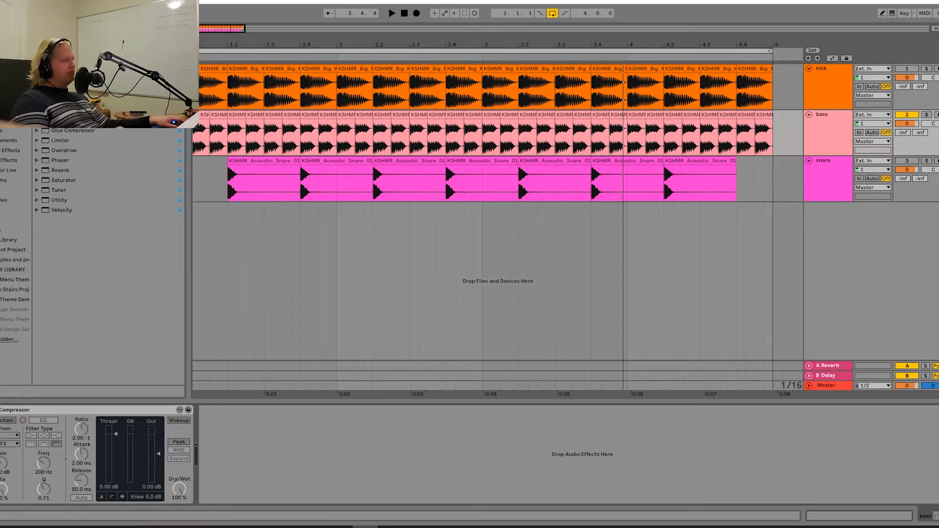
pyautogui.press('space')
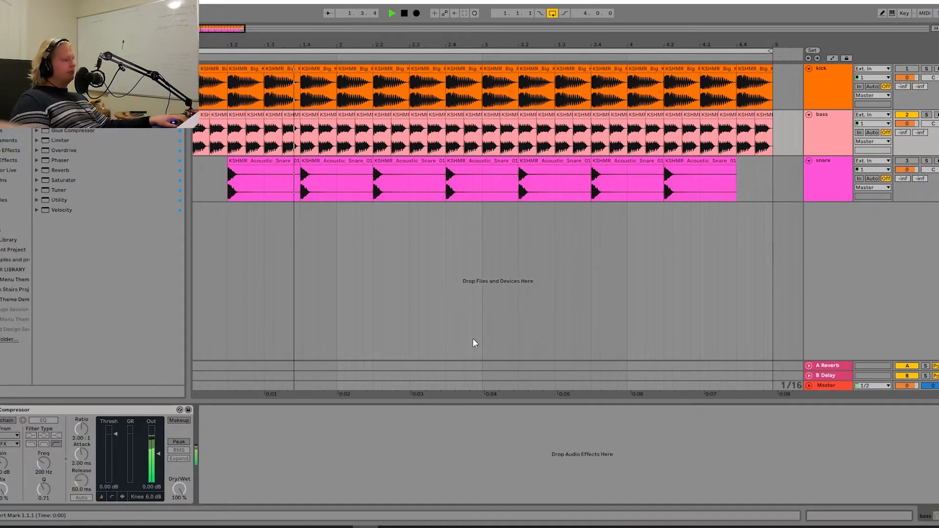
pyautogui.click(824, 140)
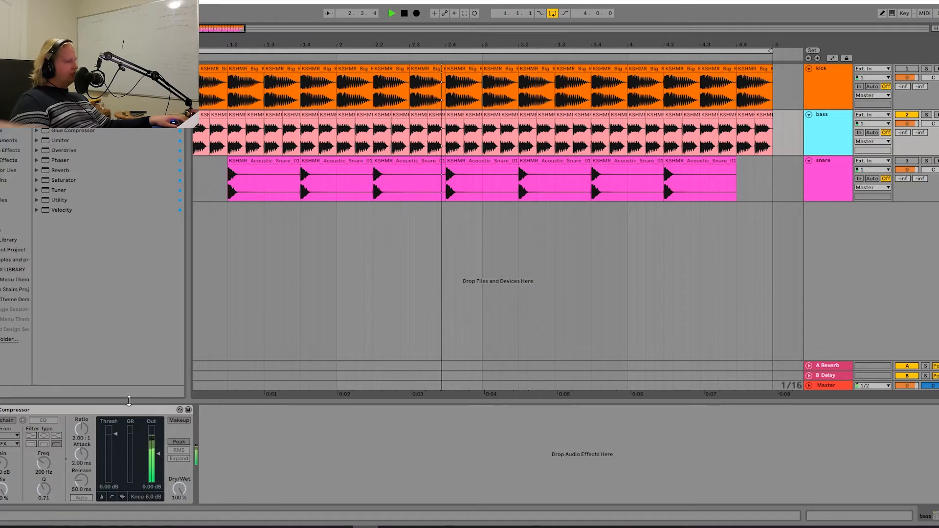
pyautogui.press('space')
# Reactivate the bass compressor and set threshold to -13.8 dB, ratio to 2.68:1, attack to 0.01 ms and release to 137 ms.
pyautogui.moveTo(116, 435); pyautogui.dragTo(115, 450)
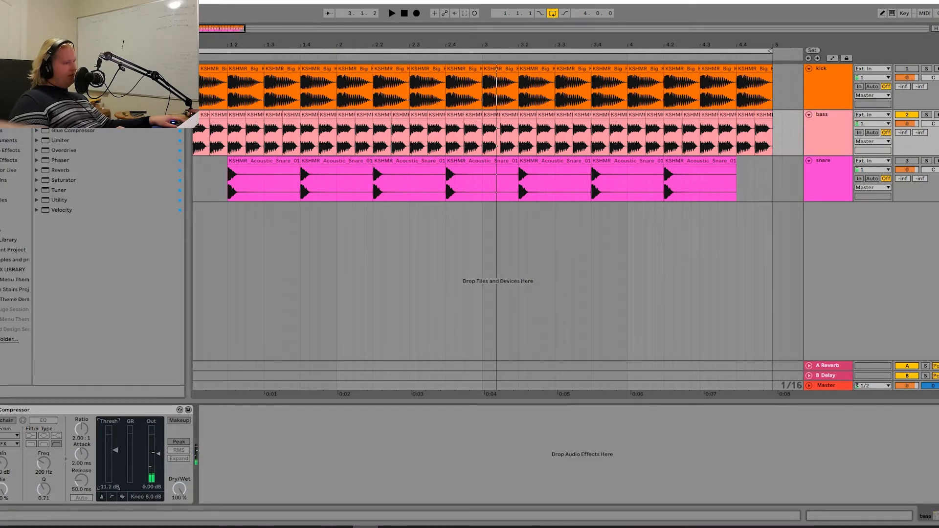
pyautogui.click(0, 410)
pyautogui.click(84, 440)
pyautogui.moveTo(83, 454)
pyautogui.mouseDown()
pyautogui.moveTo(82, 469)
pyautogui.moveTo(91, 465)
pyautogui.mouseUp()
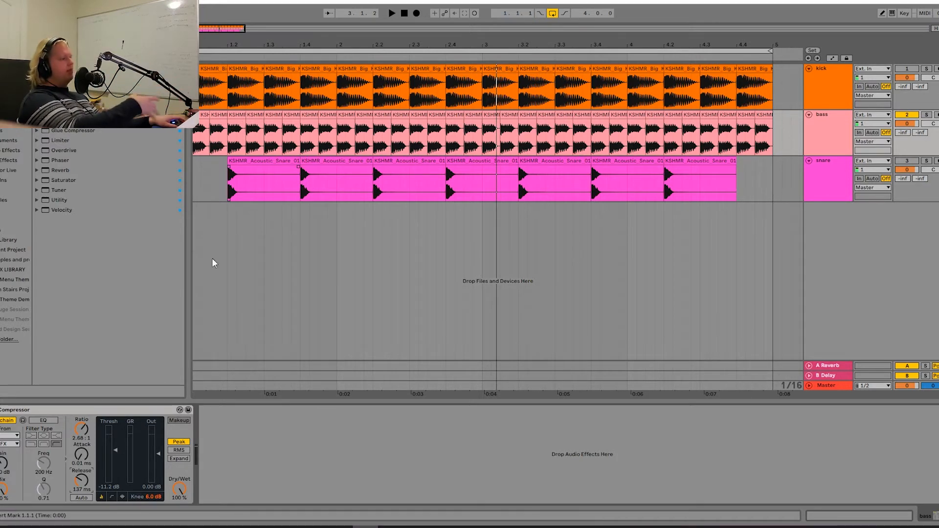
pyautogui.moveTo(116, 451); pyautogui.dragTo(116, 454)
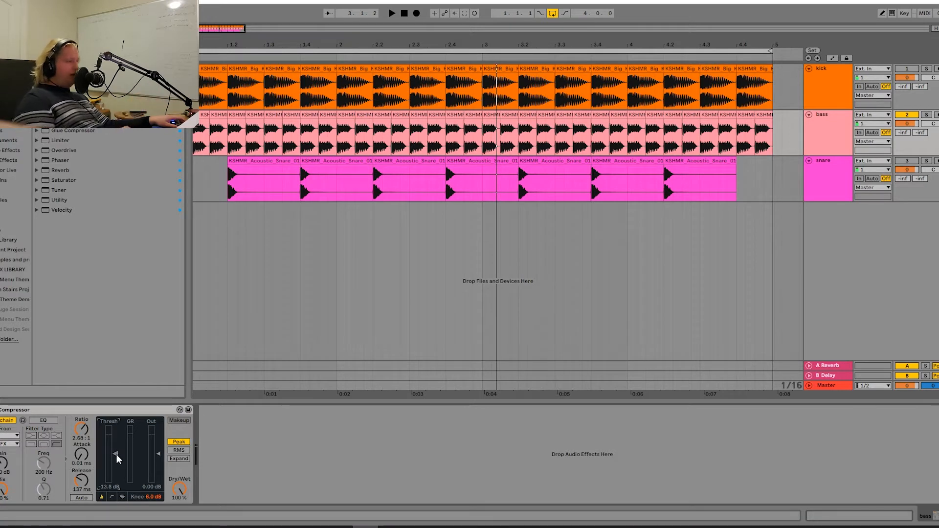
# Set the bass compressor's release to 1.00 ms and ratio to 5.73:1, auditioning the ducked bass with each change.
pyautogui.press('space')
pyautogui.moveTo(85, 482); pyautogui.dragTo(85, 491)
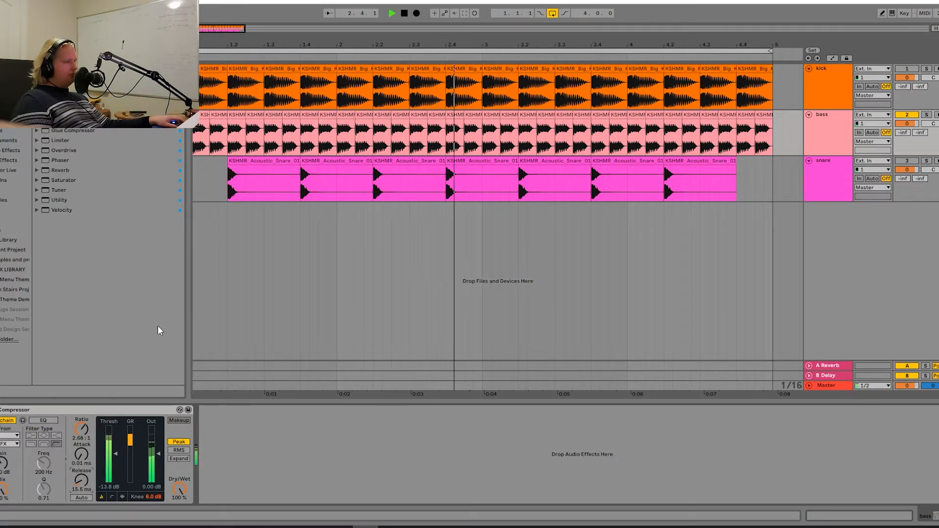
pyautogui.moveTo(83, 484); pyautogui.dragTo(84, 499)
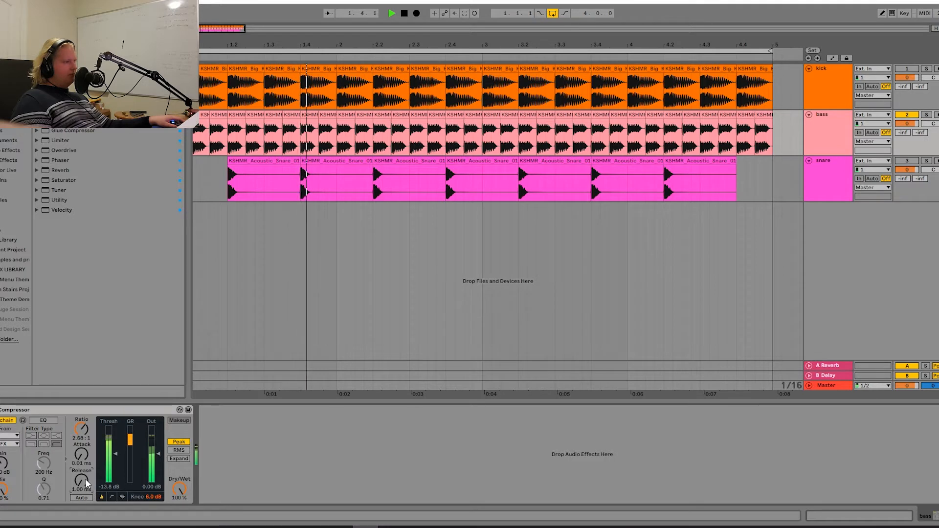
pyautogui.press('space')
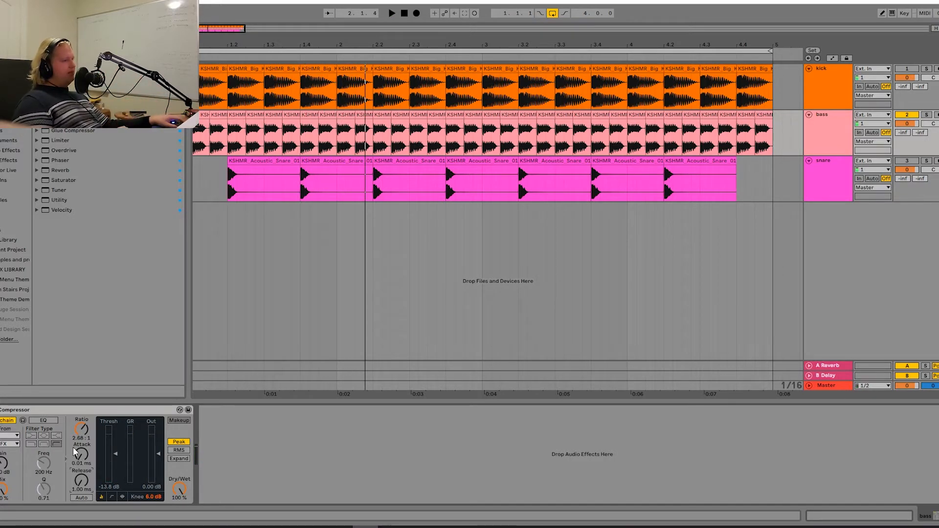
pyautogui.moveTo(81, 430); pyautogui.dragTo(81, 416)
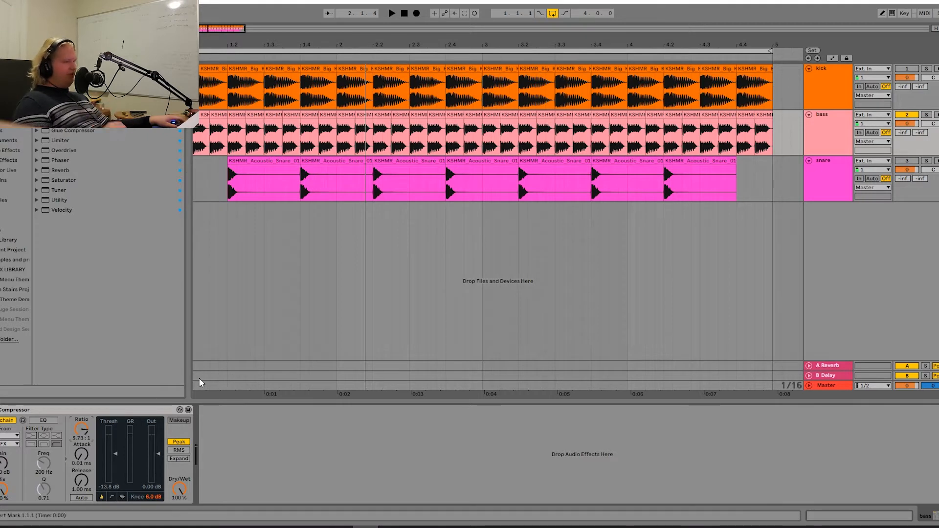
pyautogui.press('space')
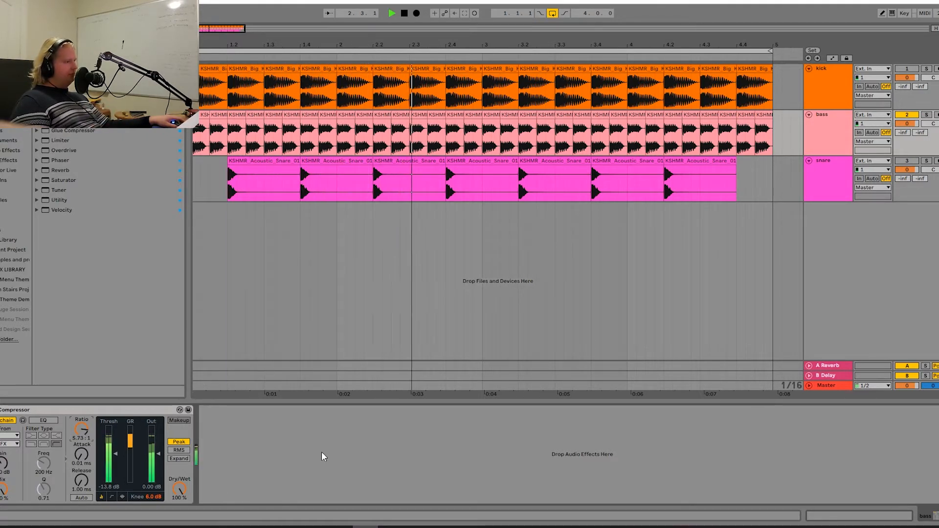
pyautogui.press('space')
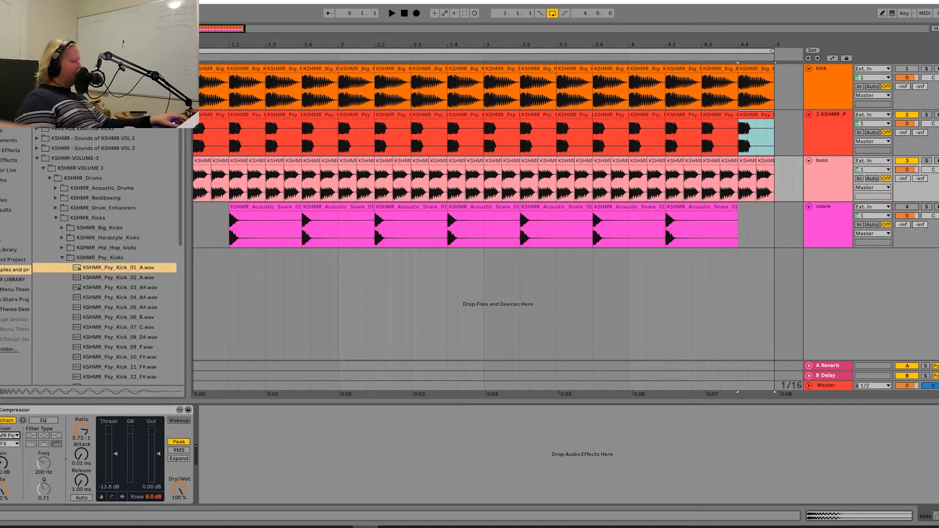
# Set the bass compressor's release to 113 ms while the bass plays alone.
pyautogui.press('space')
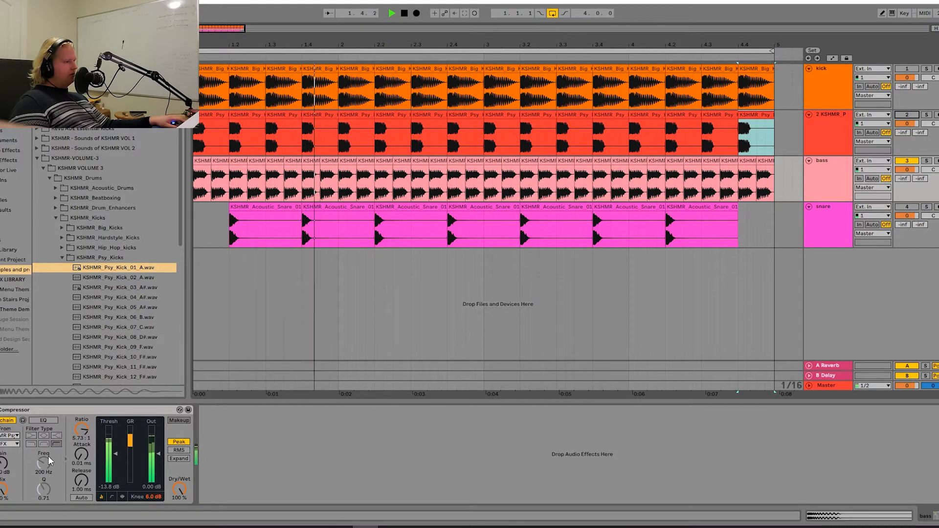
pyautogui.moveTo(86, 482)
pyautogui.mouseDown()
pyautogui.moveTo(86, 467)
pyautogui.moveTo(86, 482)
pyautogui.mouseUp()
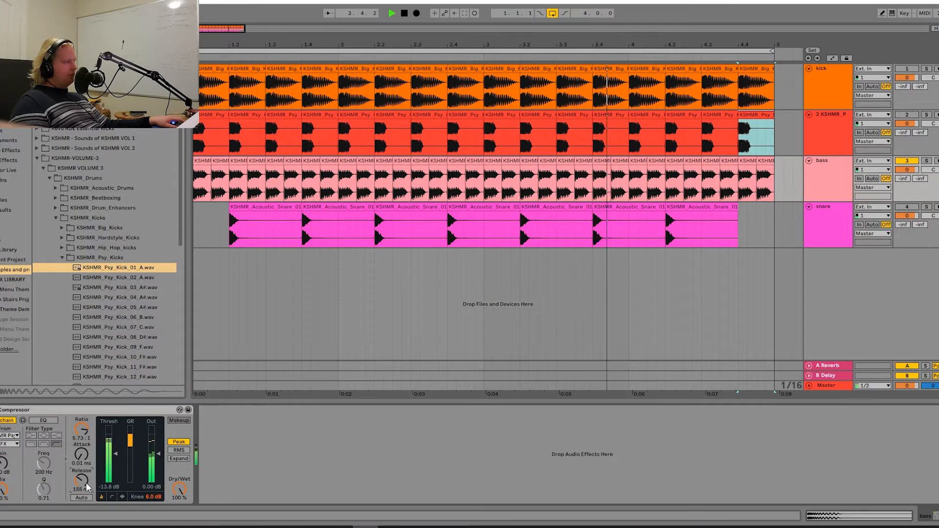
pyautogui.press('space')
# Unmute the Psy kick track and play it with the bass from the start with the compressor bypassed.
pyautogui.click(198, 164)
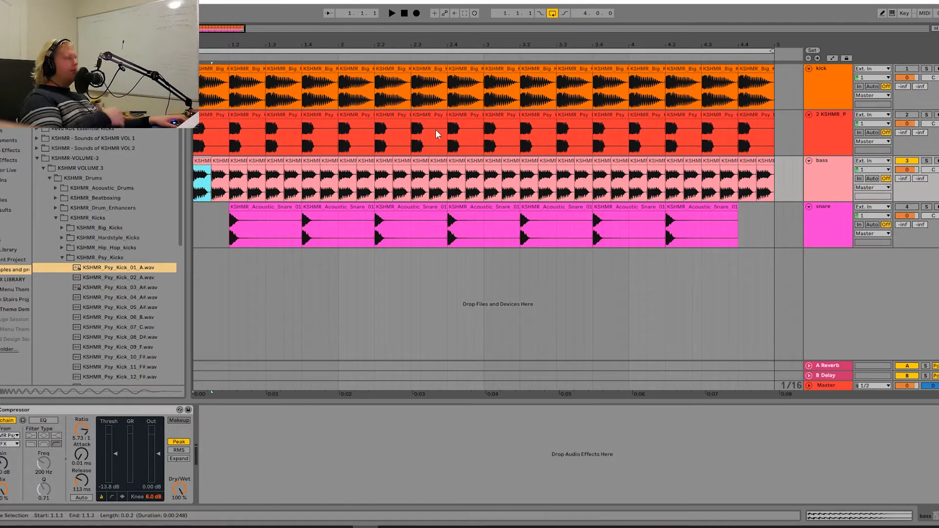
pyautogui.click(909, 116)
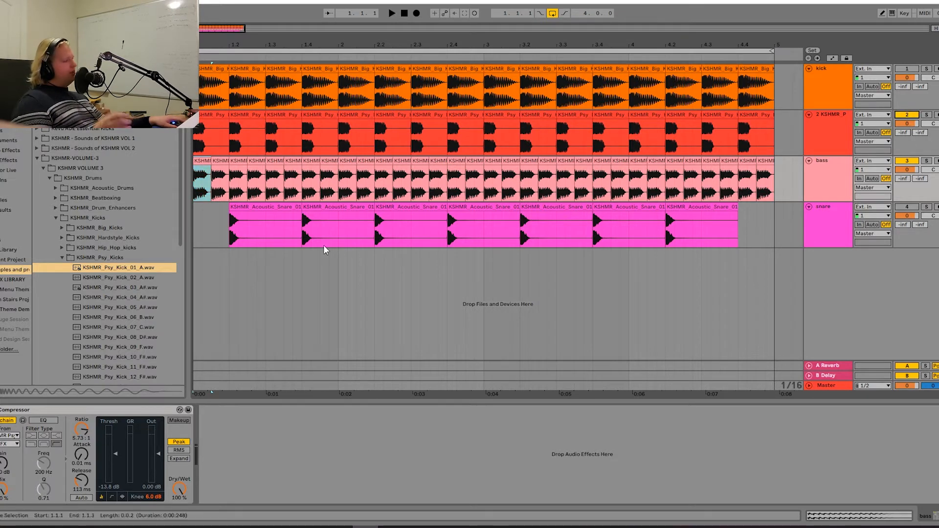
pyautogui.click(0, 410)
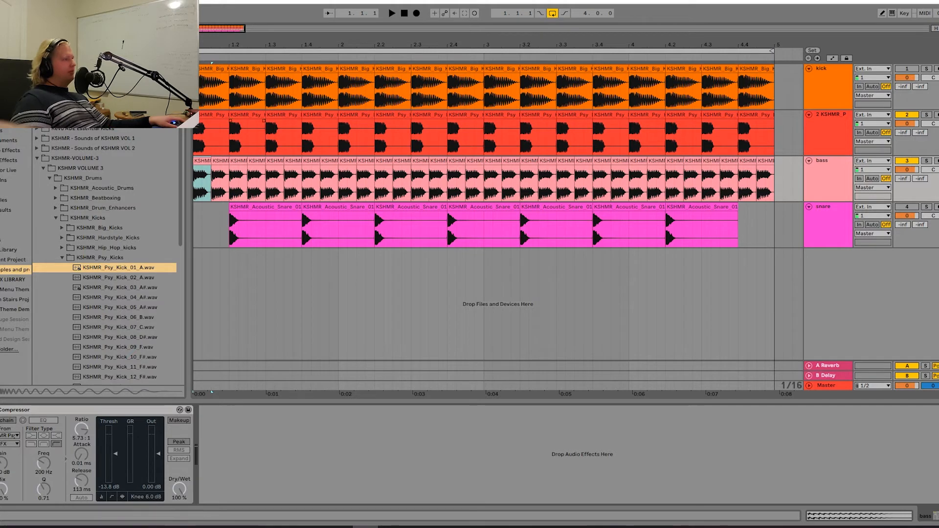
pyautogui.press('space')
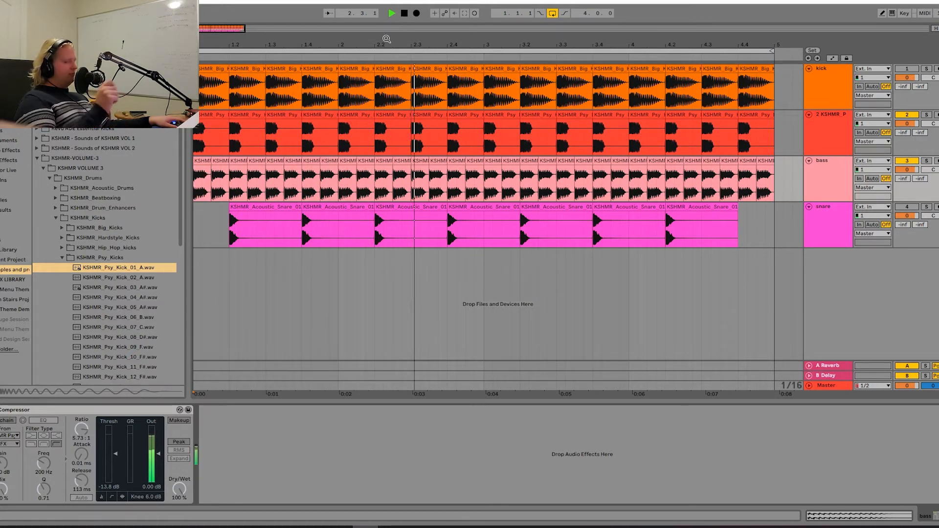
pyautogui.press('space')
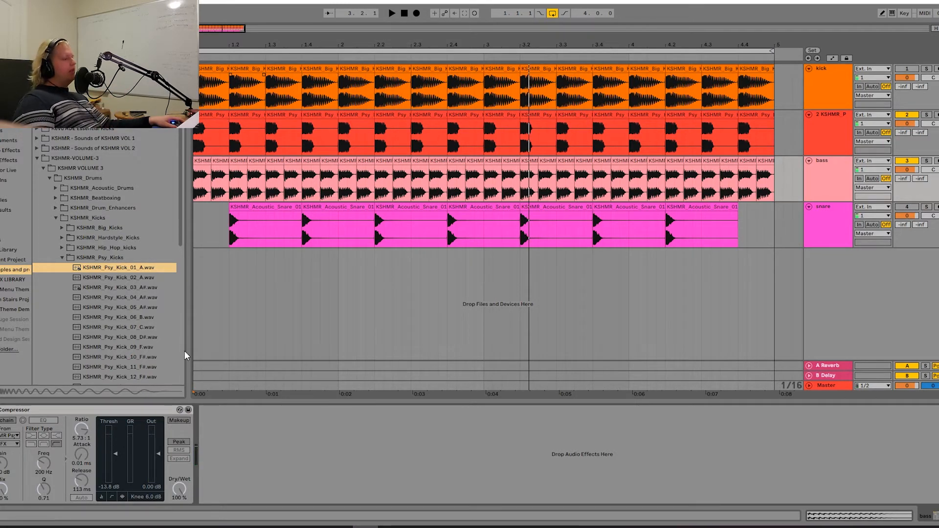
# Play the kick and bass mix while switching the bass compressor on and off to compare the ducking, ending with it bypassed.
pyautogui.click(0, 409)
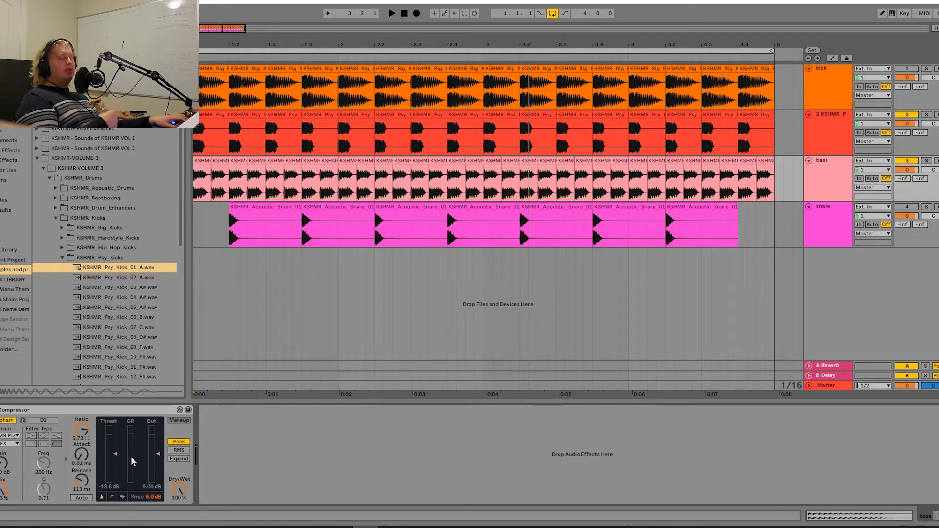
pyautogui.press('space')
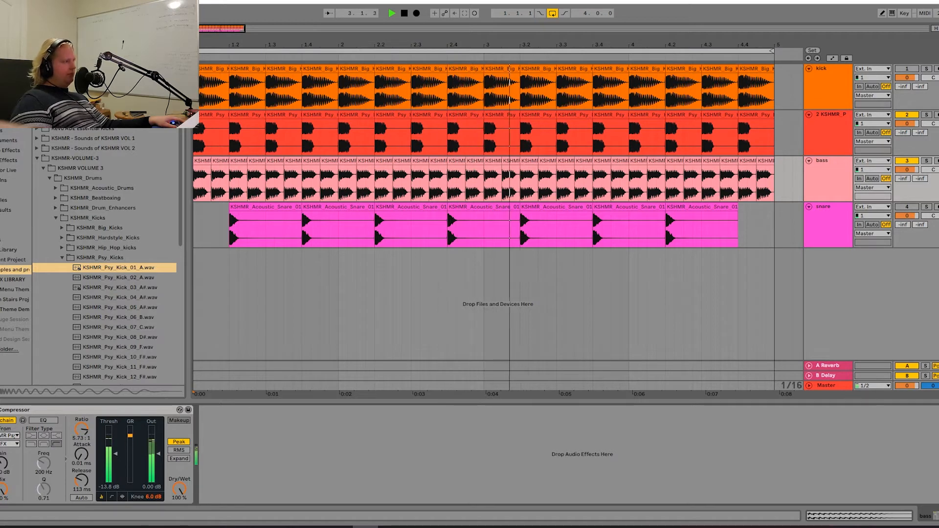
pyautogui.press('space')
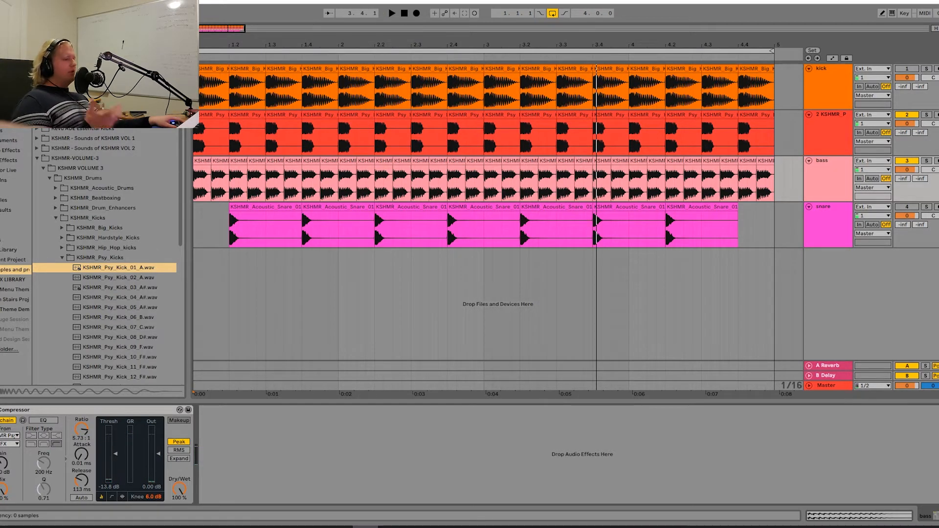
pyautogui.press('space')
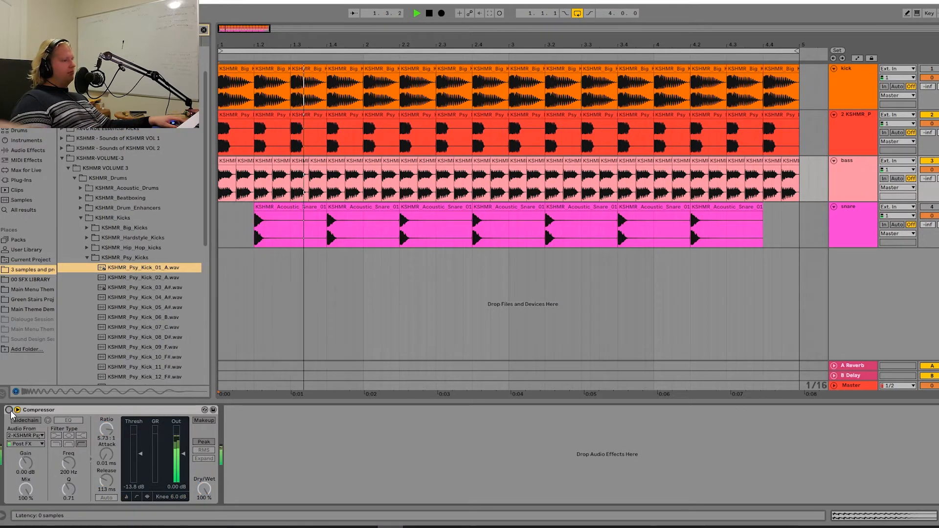
pyautogui.click(13, 417)
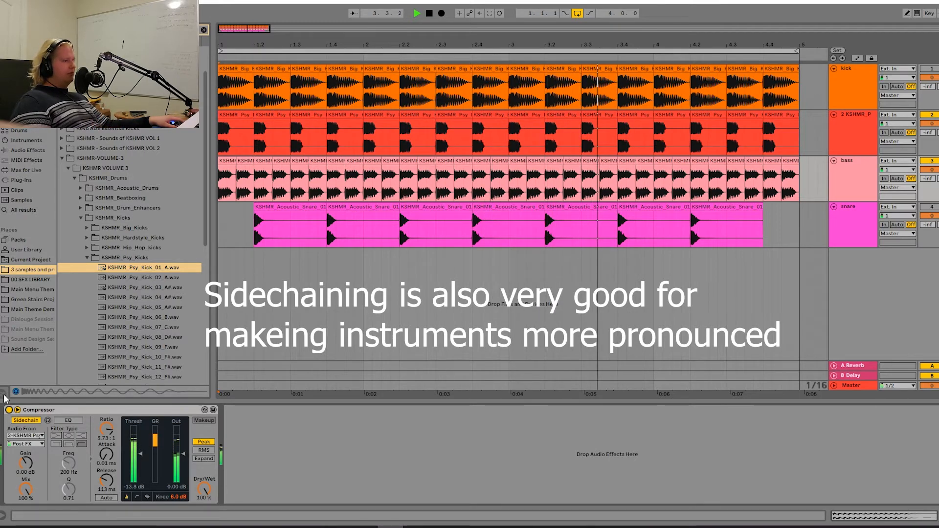
pyautogui.click(9, 410)
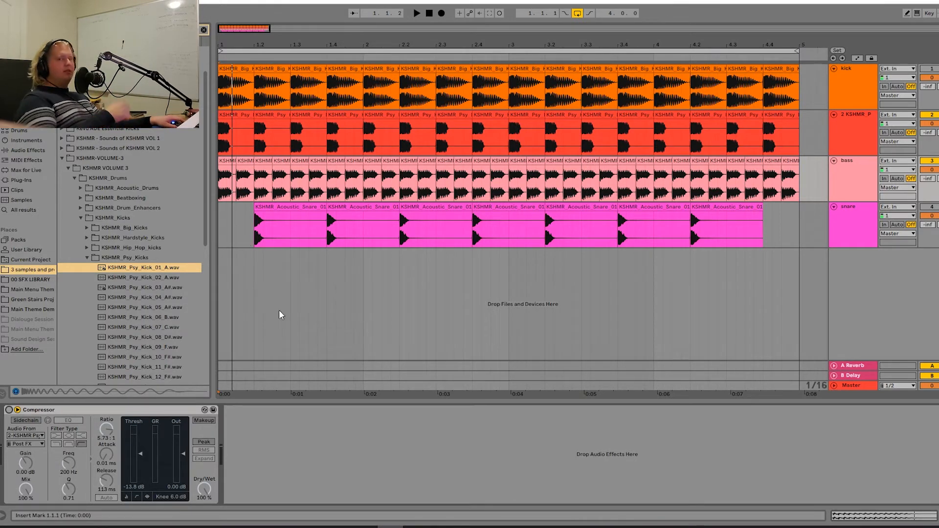
# Group the bass compressor into an Audio Effect Rack, show its chain list and create a second chain.
pyautogui.click(106, 410)
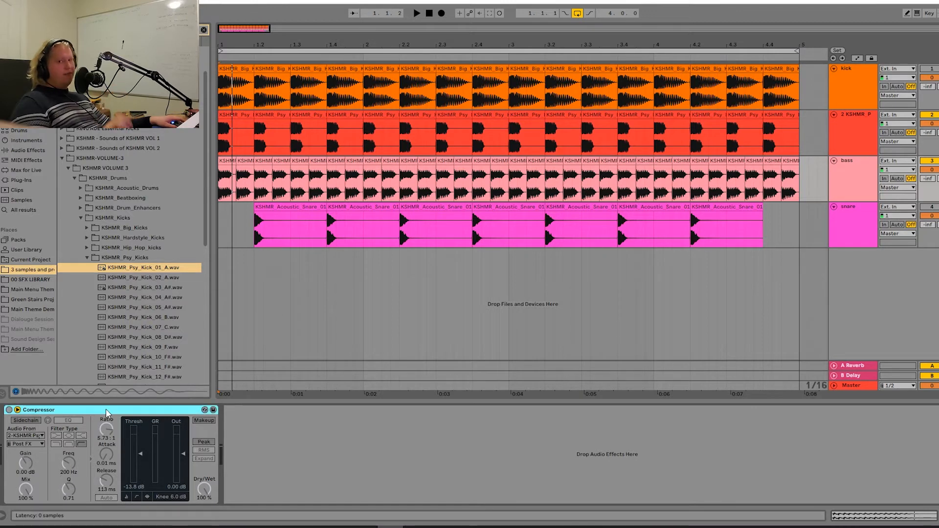
pyautogui.hotkey('ctrl', 'g')
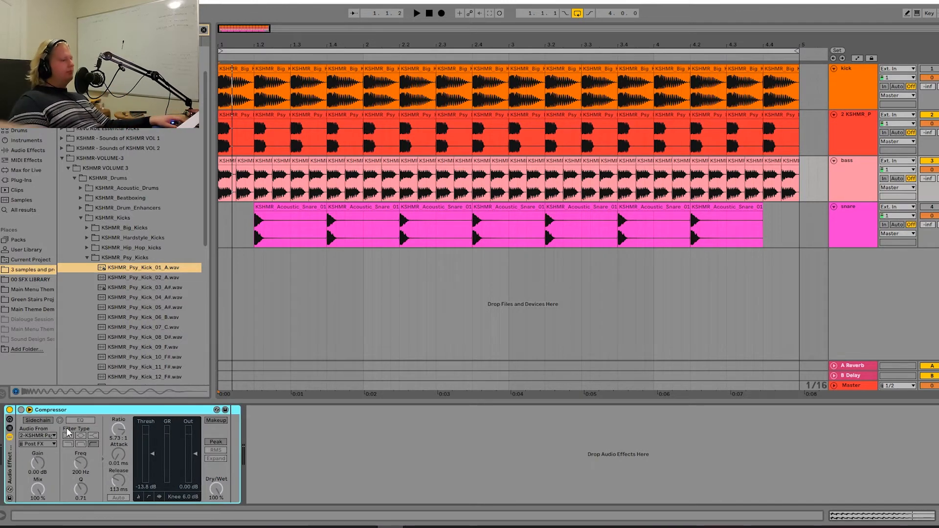
pyautogui.click(9, 428)
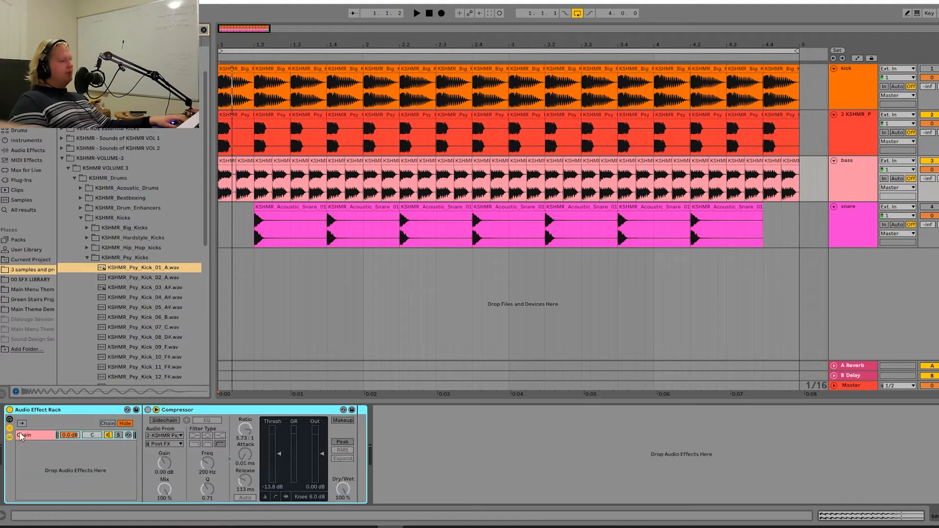
pyautogui.rightClick(45, 435)
pyautogui.click(98, 375)
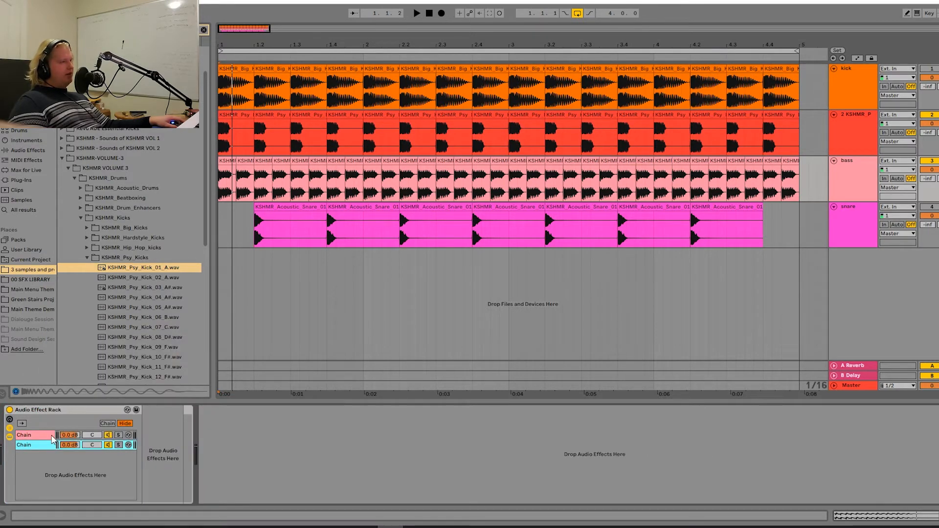
# Add an EQ Eight to the new empty chain and set its band 1 to a low-cut filter at 115 Hz.
pyautogui.click(24, 71)
pyautogui.moveTo(98, 71); pyautogui.dragTo(171, 450)
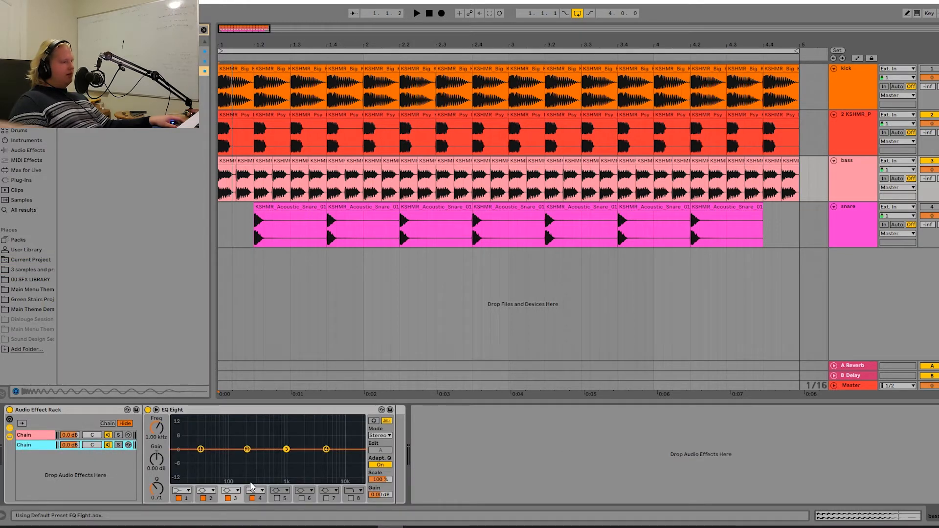
pyautogui.click(188, 490)
pyautogui.click(178, 428)
pyautogui.moveTo(165, 439); pyautogui.dragTo(165, 421)
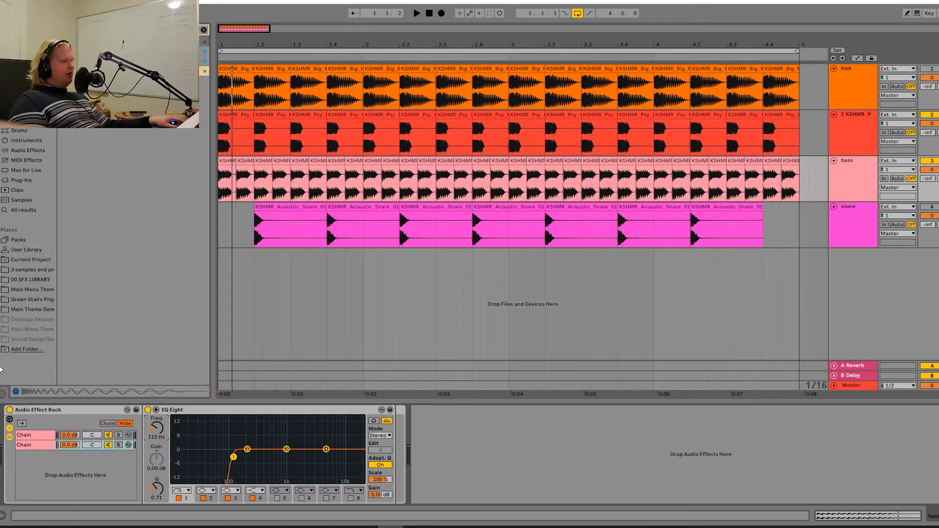
# Add an EQ Eight before the compressor in the first chain and enable its band 8 high-cut filter at 115 Hz.
pyautogui.click(40, 435)
pyautogui.moveTo(98, 71); pyautogui.dragTo(145, 432)
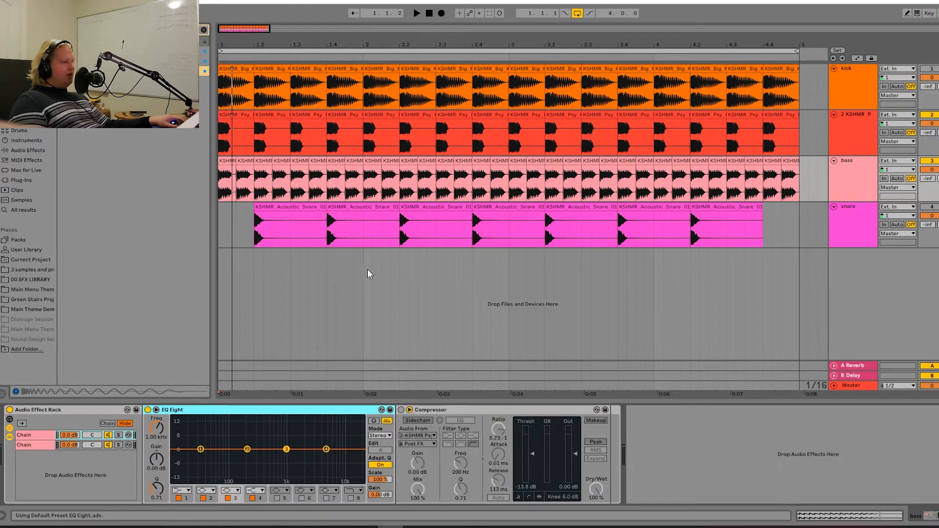
pyautogui.click(358, 490)
pyautogui.click(354, 488)
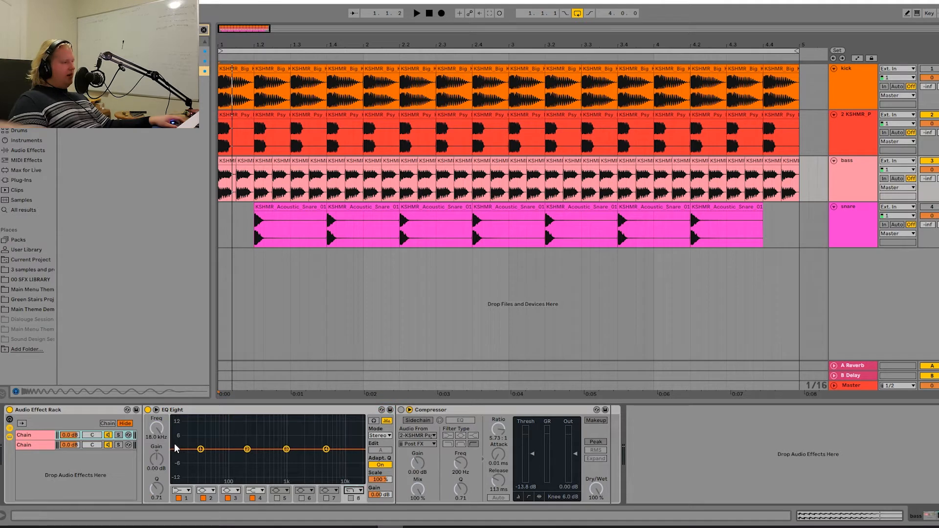
pyautogui.click(351, 499)
pyautogui.click(151, 437)
pyautogui.write('115')
pyautogui.press('Return')
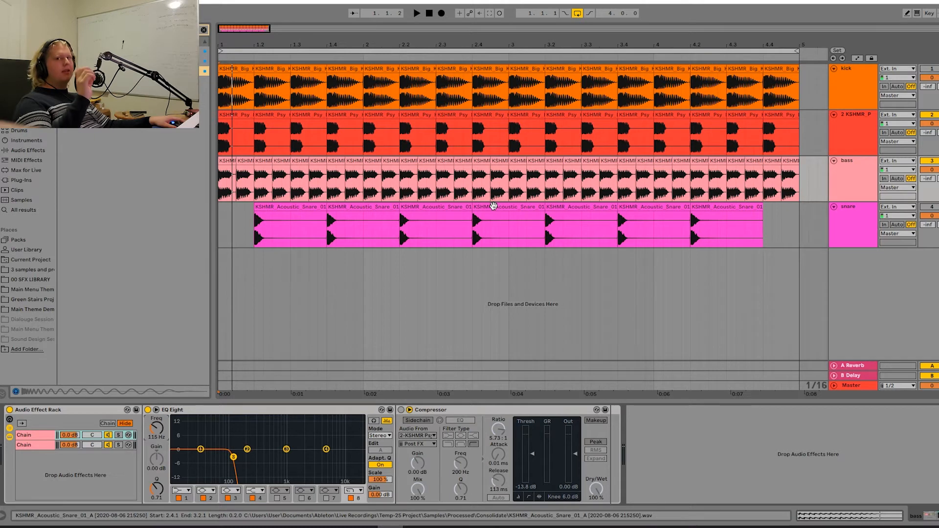
# Rename the rack's first chain "low" and its second chain "high".
pyautogui.click(47, 435)
pyautogui.hotkey('ctrl', 'r')
pyautogui.write('low')
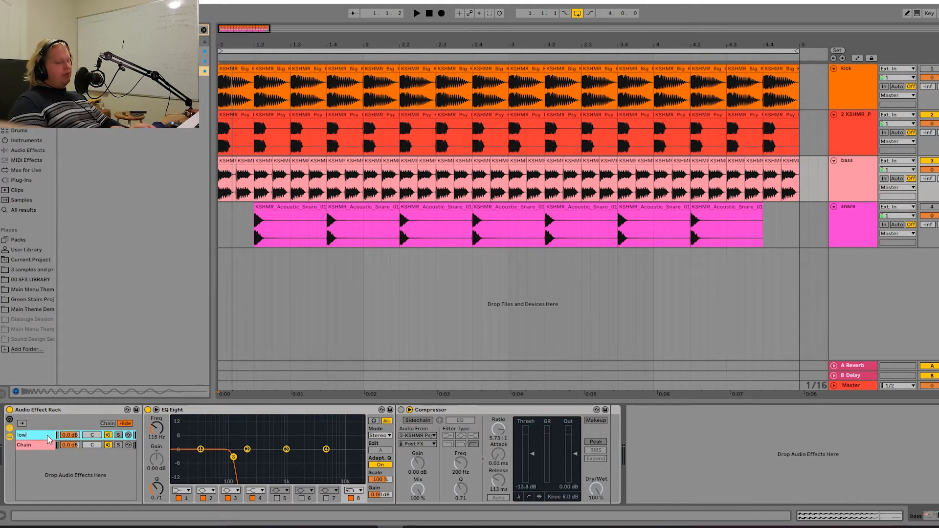
pyautogui.press('Tab')
pyautogui.write('high')
pyautogui.press('Return')
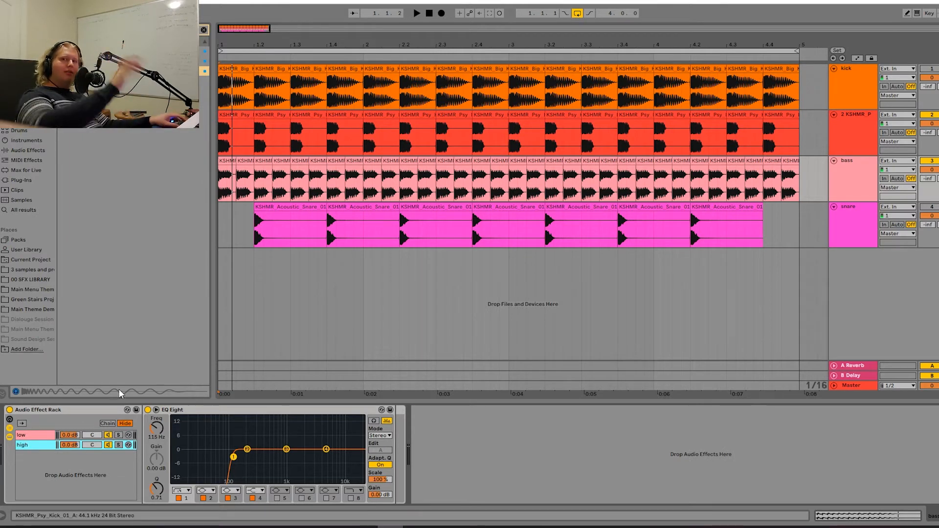
# Activate the low chain's compressor, copy it to a position after the rack and bypass the copy.
pyautogui.click(30, 434)
pyautogui.click(401, 410)
pyautogui.keyDown('ctrl'); pyautogui.moveTo(440, 411); pyautogui.dragTo(636, 419); pyautogui.keyUp('ctrl')
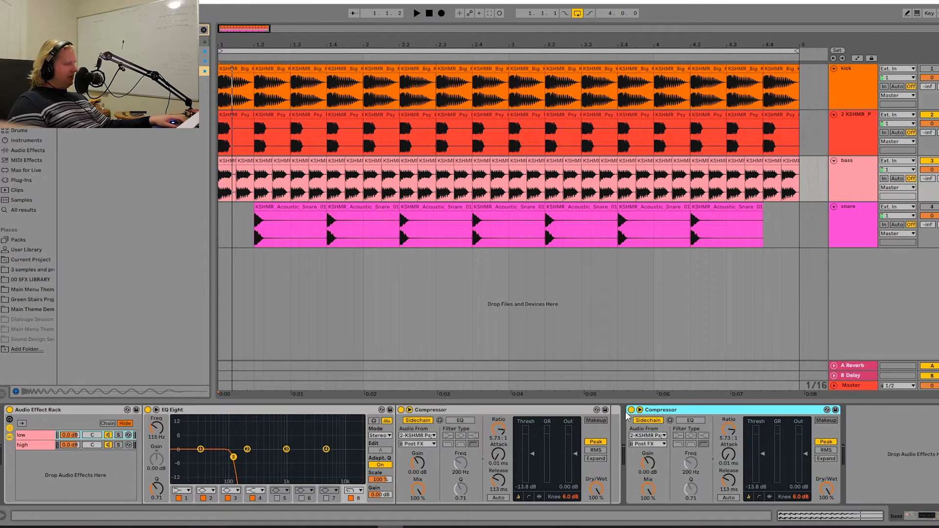
pyautogui.click(631, 410)
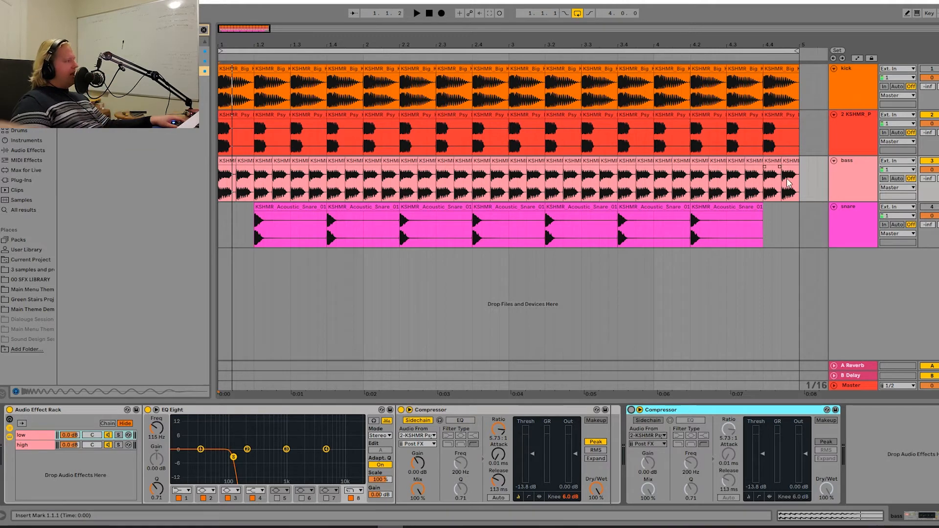
# Play the mix and switch the low chain's compressor off and on to compare low-only ducking, ending with it bypassed.
pyautogui.press('space')
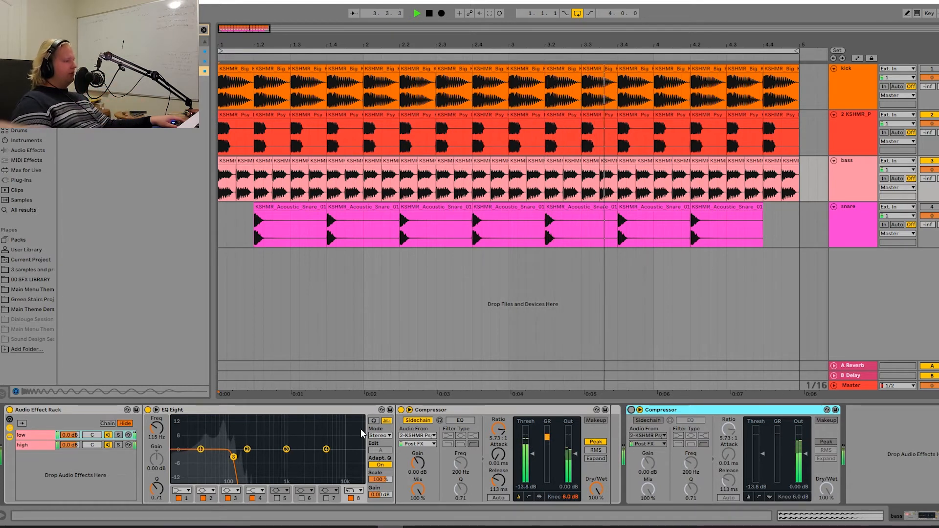
pyautogui.click(402, 410)
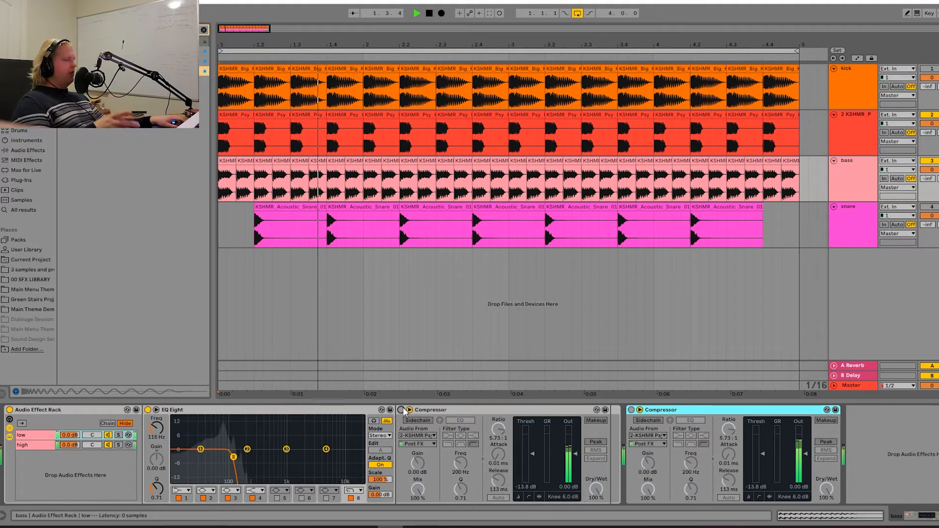
pyautogui.click(401, 410)
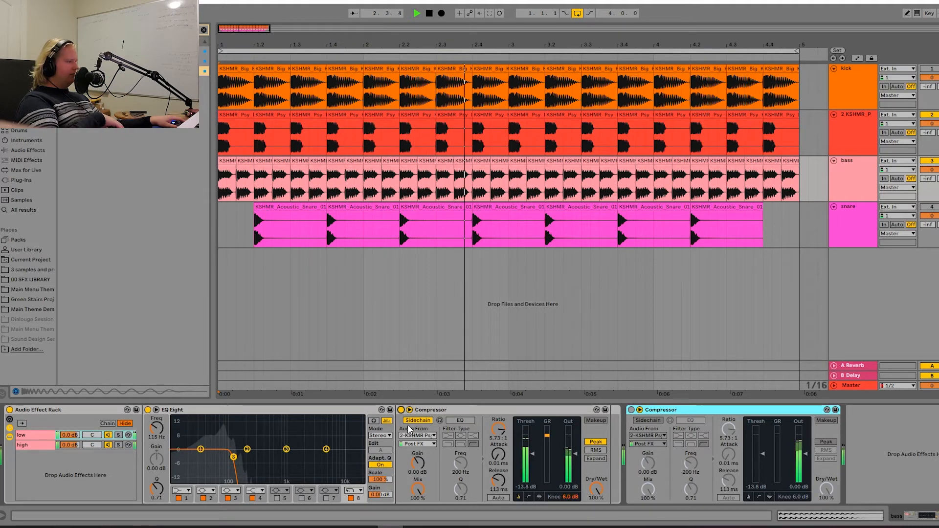
pyautogui.click(402, 410)
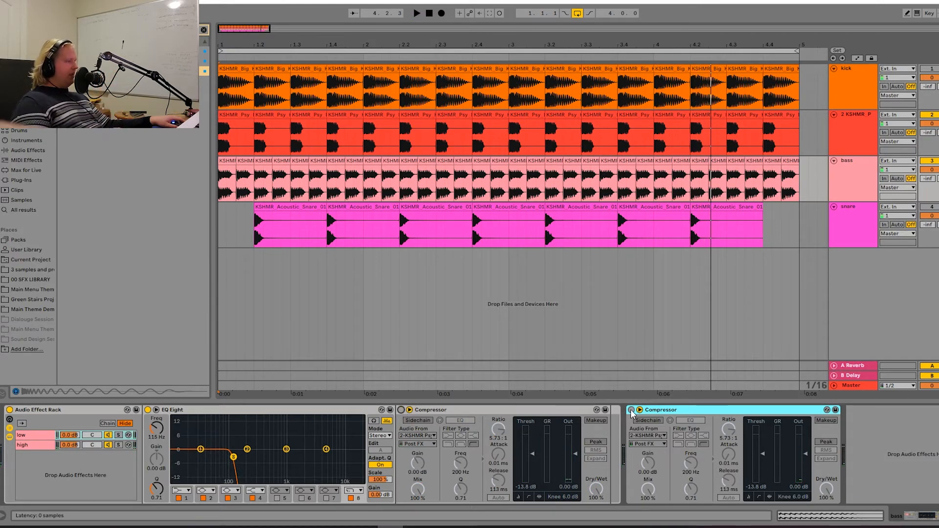
# Play the mix and switch the full-range compressor after the rack on and off to compare its ducking, ending with it bypassed.
pyautogui.press('space')
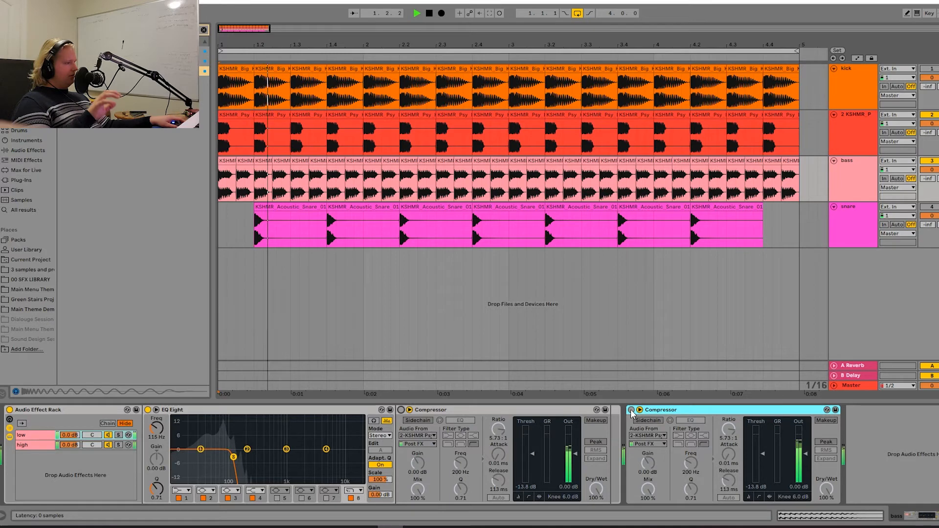
pyautogui.click(631, 411)
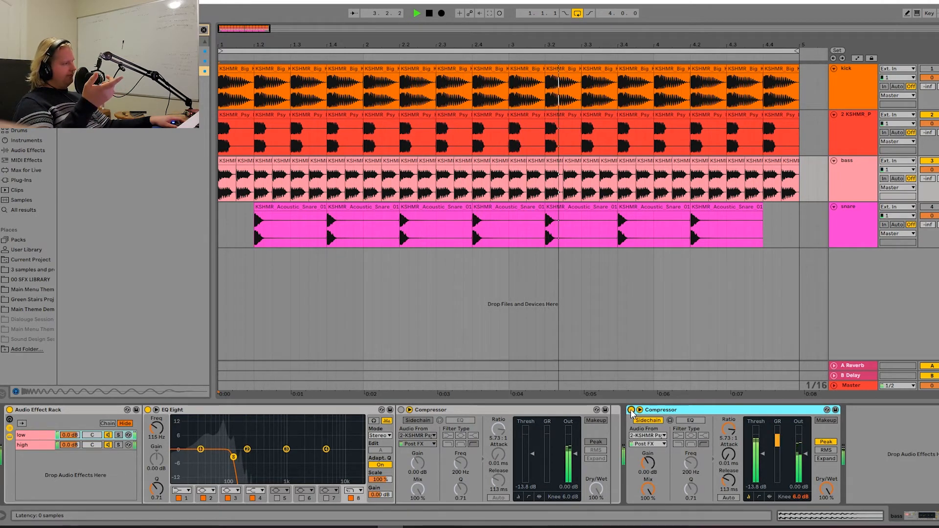
pyautogui.click(631, 410)
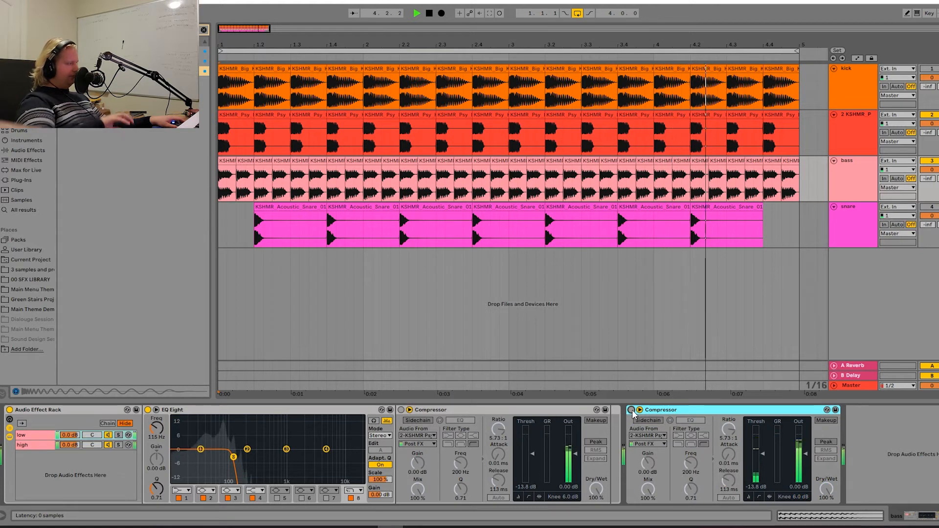
pyautogui.press('space')
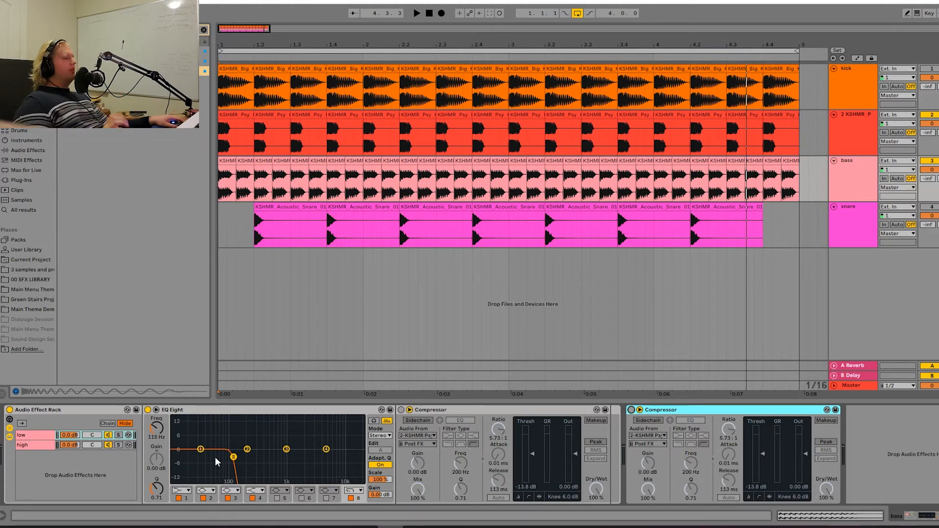
# Set the EQ Eight cutoff frequency to 300 Hz in both the low and high chains.
pyautogui.click(157, 436)
pyautogui.write('2500')
pyautogui.press('Return')
pyautogui.click(89, 446)
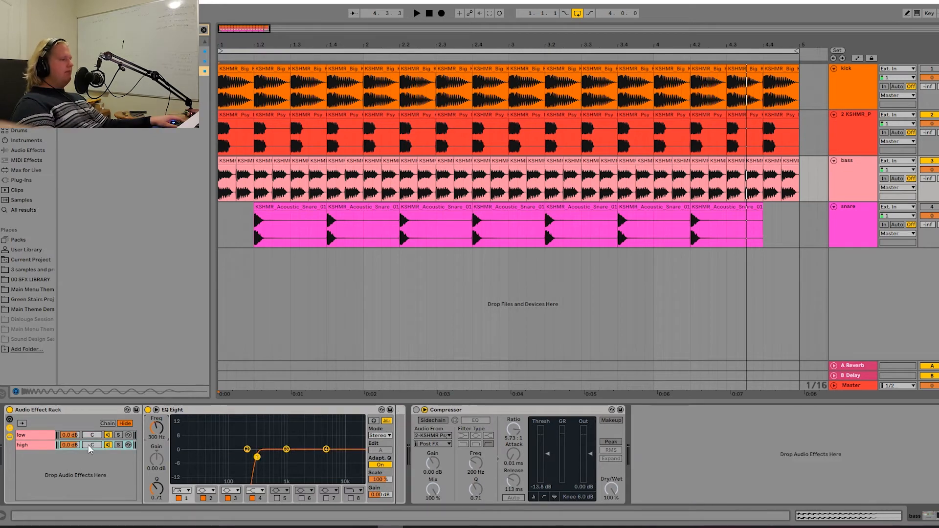
pyautogui.click(47, 436)
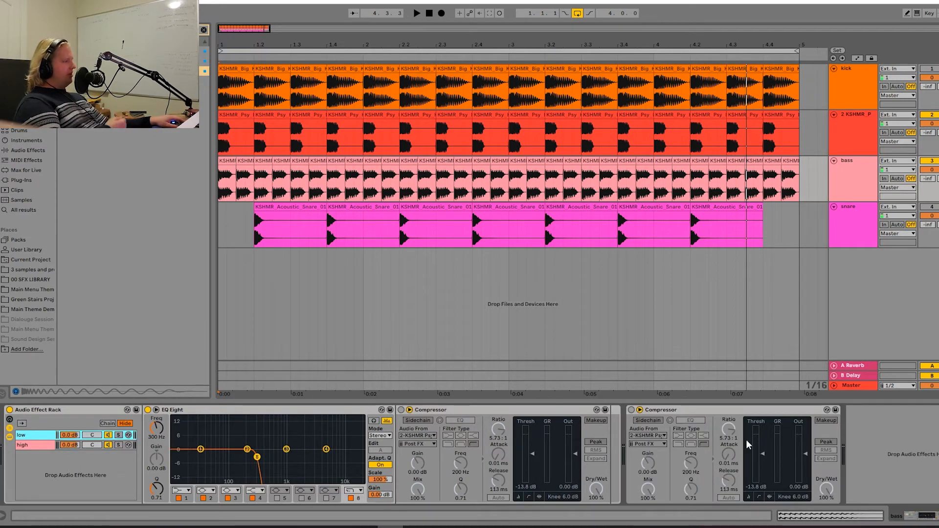
# Audition the low chain's compressor on and off during playback, leave it active and set its ratio to 6.63:1.
pyautogui.press('space')
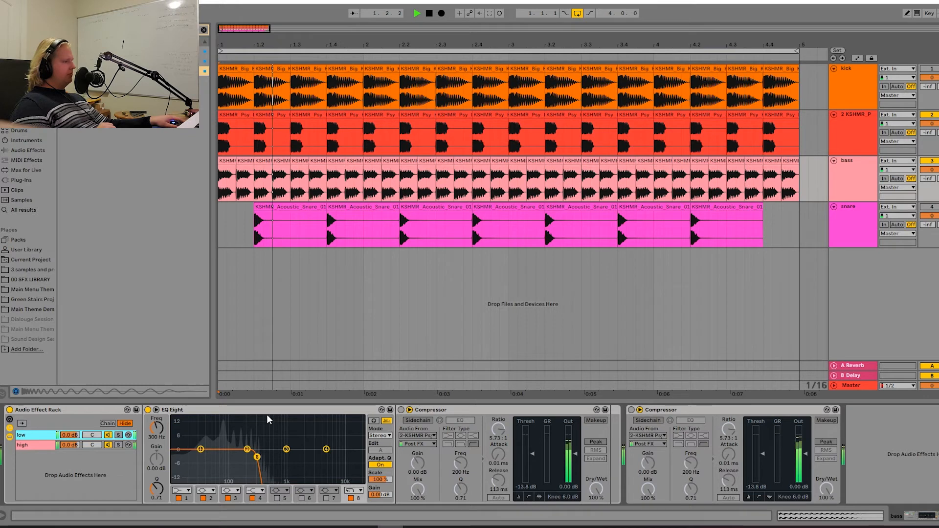
pyautogui.click(402, 410)
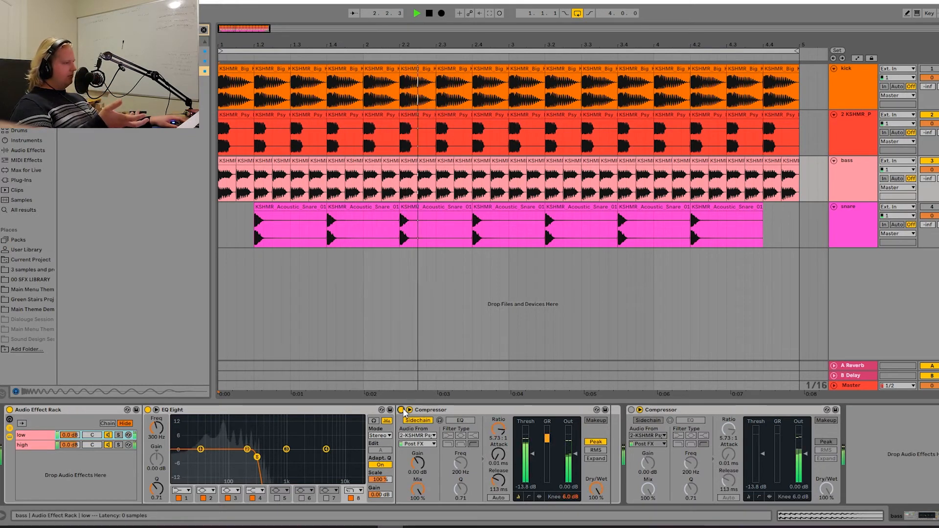
pyautogui.click(401, 410)
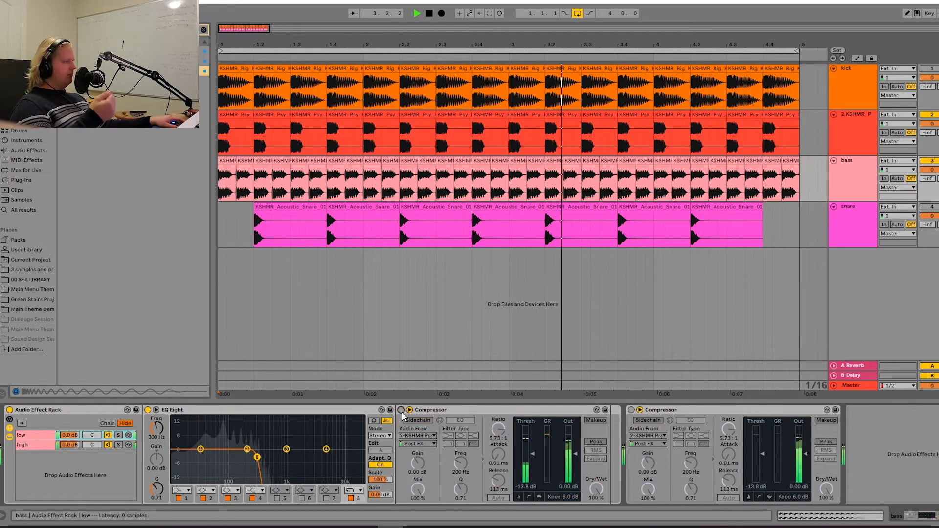
pyautogui.click(402, 410)
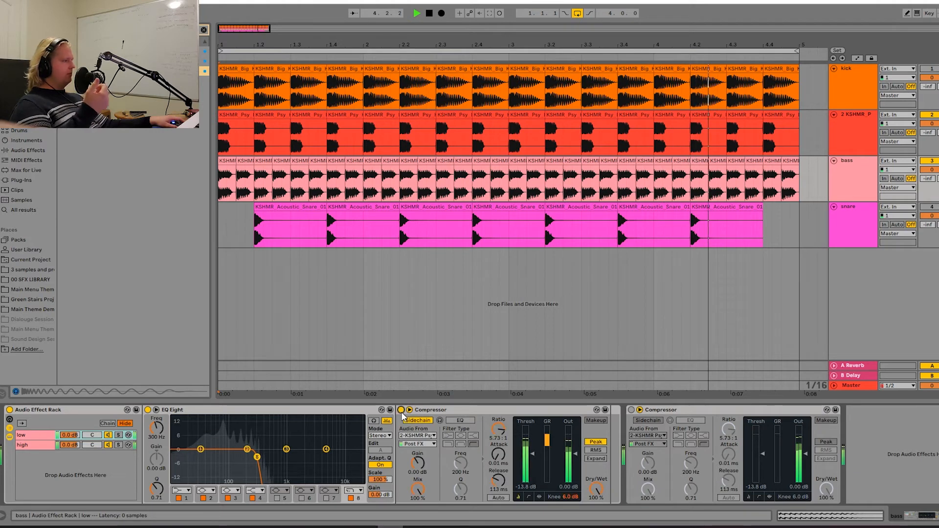
pyautogui.press('space')
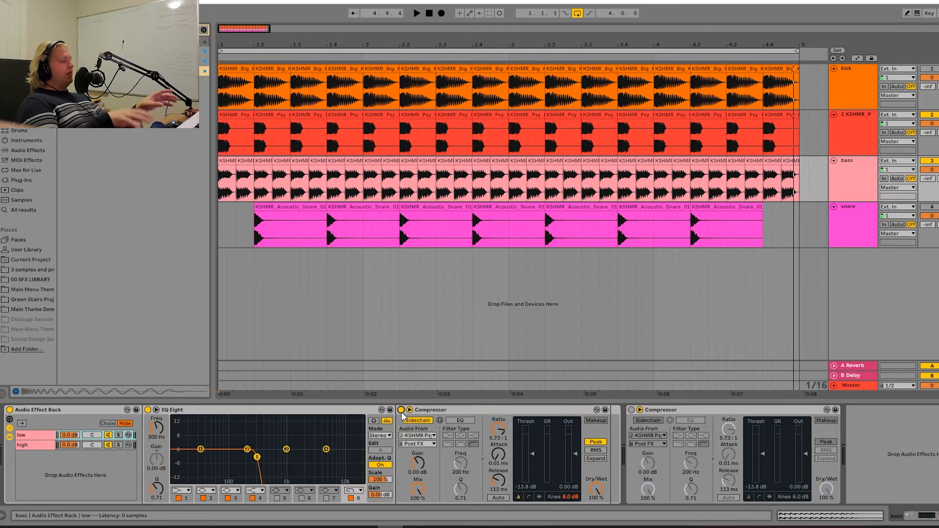
pyautogui.moveTo(498, 429); pyautogui.dragTo(498, 414)
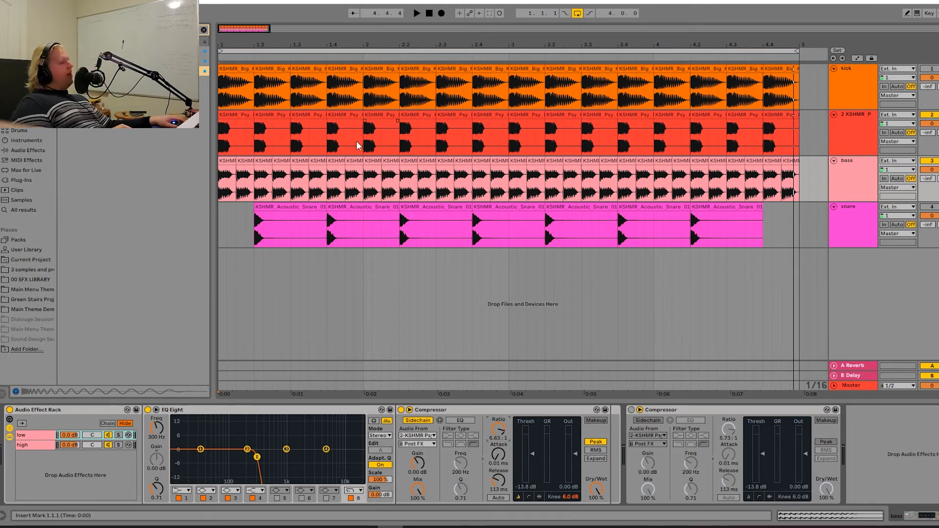
# Deactivate the Psy Kick sidechain clips on track 2 from beat 1.2 to the end of the loop, leaving only the first active.
pyautogui.click(279, 116)
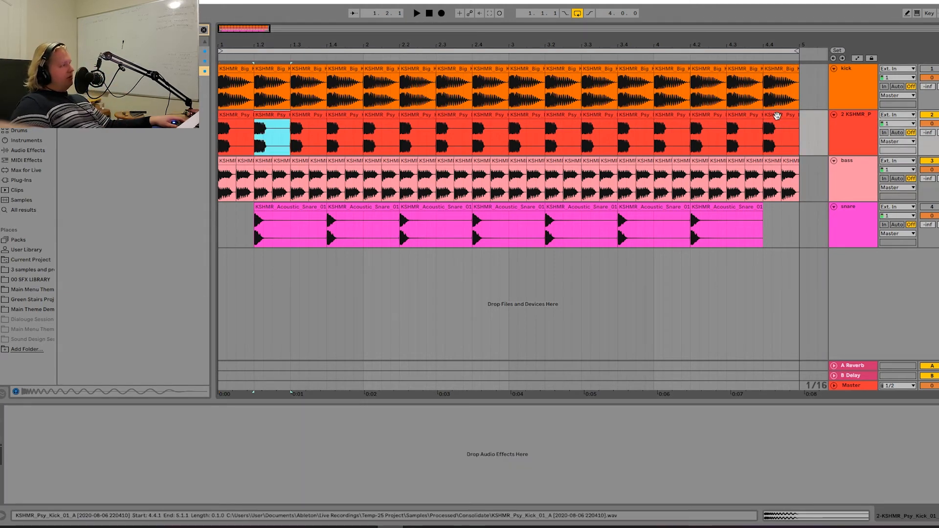
pyautogui.keyDown('shift'); pyautogui.click(777, 116); pyautogui.keyUp('shift')
pyautogui.press('0')
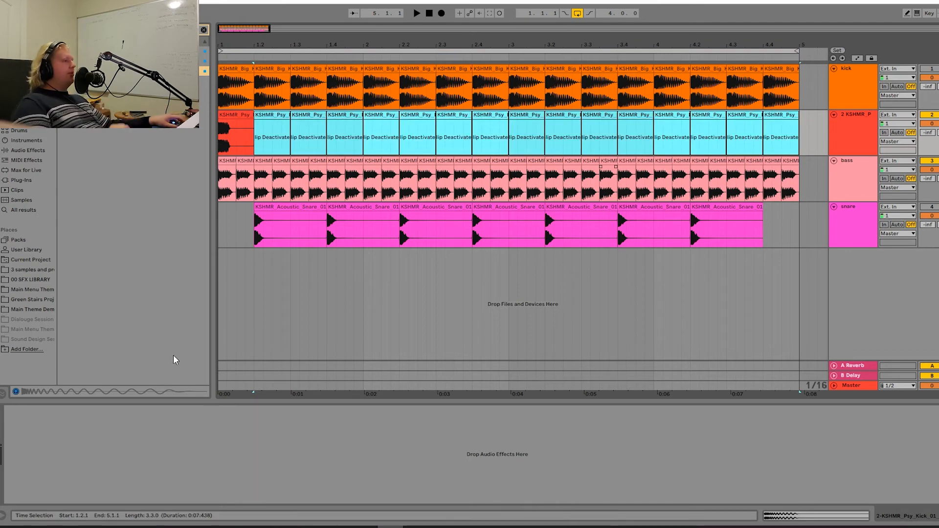
# Set the release of the bass's low-chain compressor to 3.00 s and play the mix to hear the duck from a single kick.
pyautogui.click(860, 178)
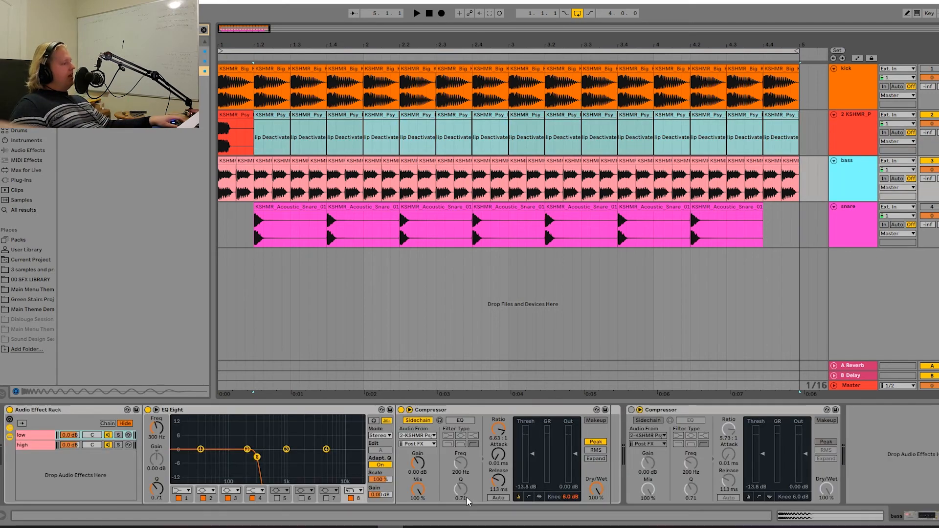
pyautogui.moveTo(496, 484); pyautogui.dragTo(497, 487)
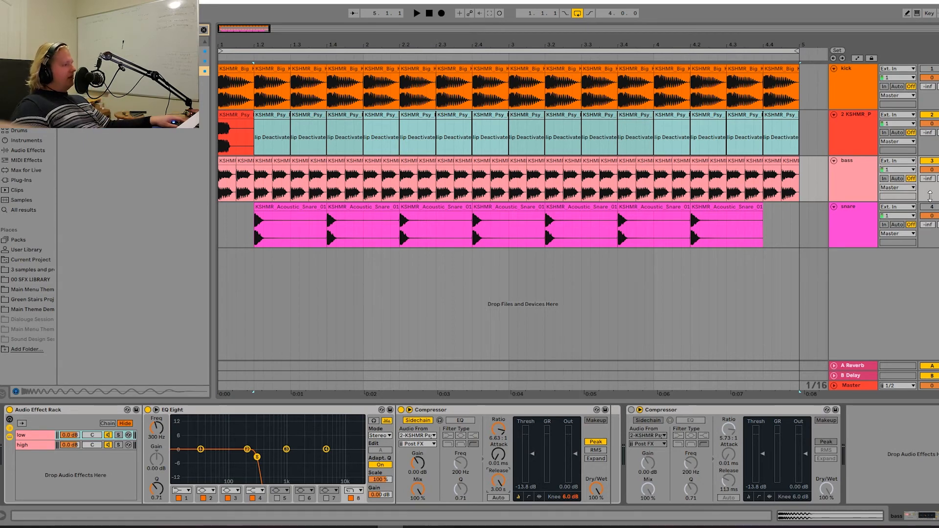
pyautogui.press('space')
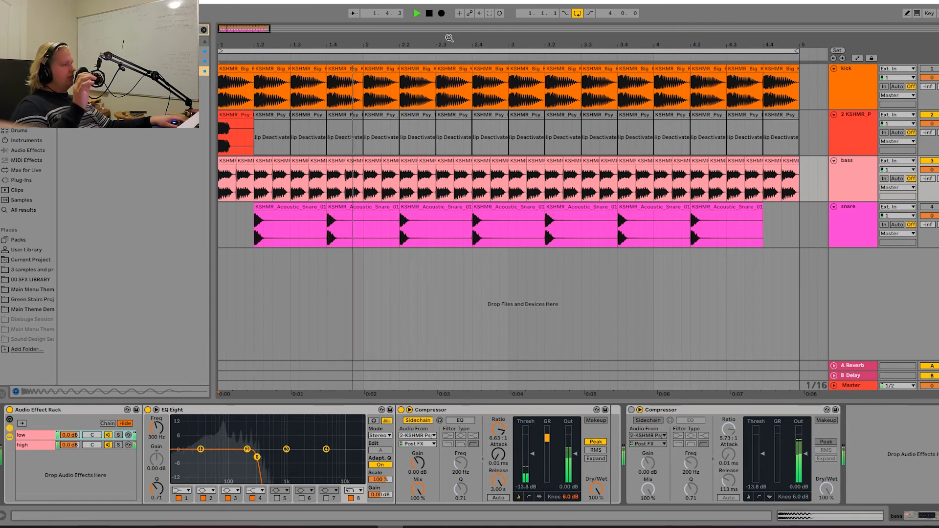
pyautogui.press('space')
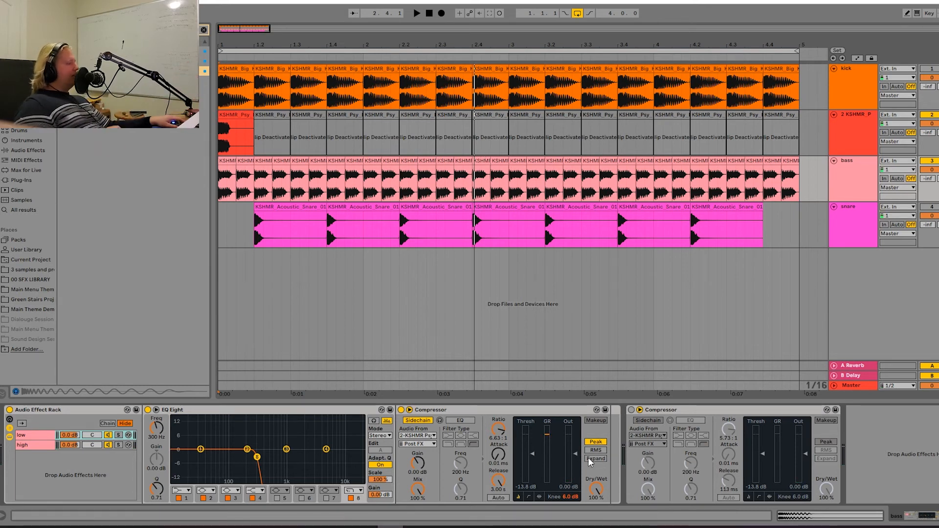
# Set the low chain compressor's ratio to inf:1 and threshold to -24.0 dB, auditioning the mix between changes.
pyautogui.moveTo(496, 434); pyautogui.dragTo(496, 410)
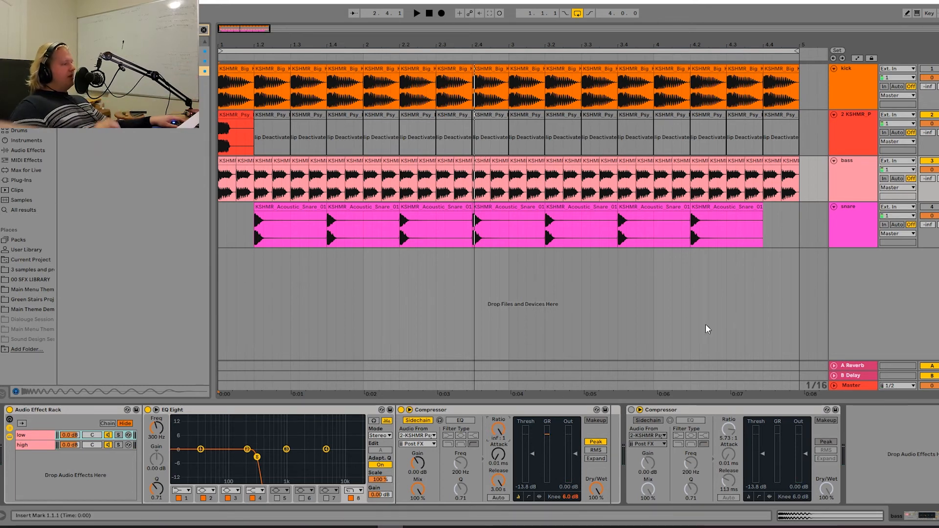
pyautogui.click(429, 15)
pyautogui.press('space')
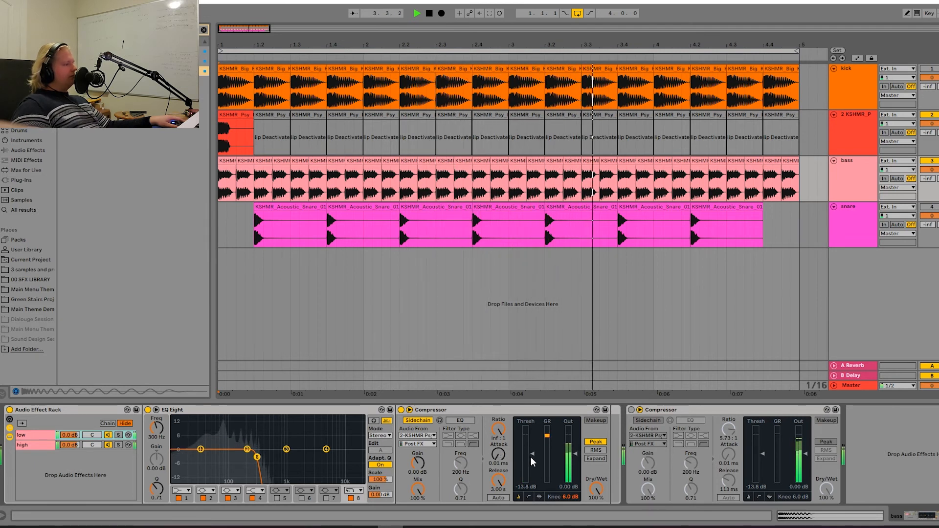
pyautogui.press('space')
pyautogui.moveTo(532, 453); pyautogui.dragTo(533, 468)
pyautogui.press('space')
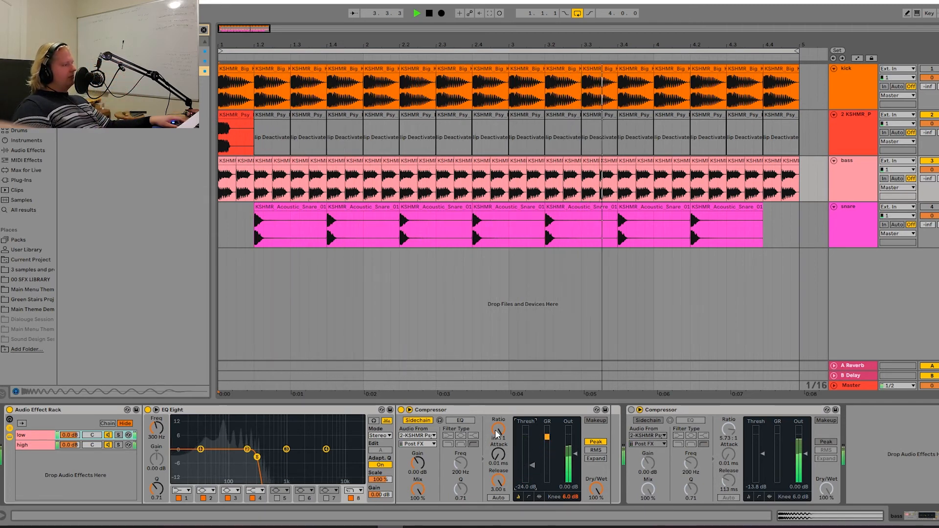
pyautogui.press('space')
# Set the low chain compressor's threshold to -13.4 dB and shorten its release to 45.0 ms.
pyautogui.moveTo(510, 472); pyautogui.dragTo(516, 490)
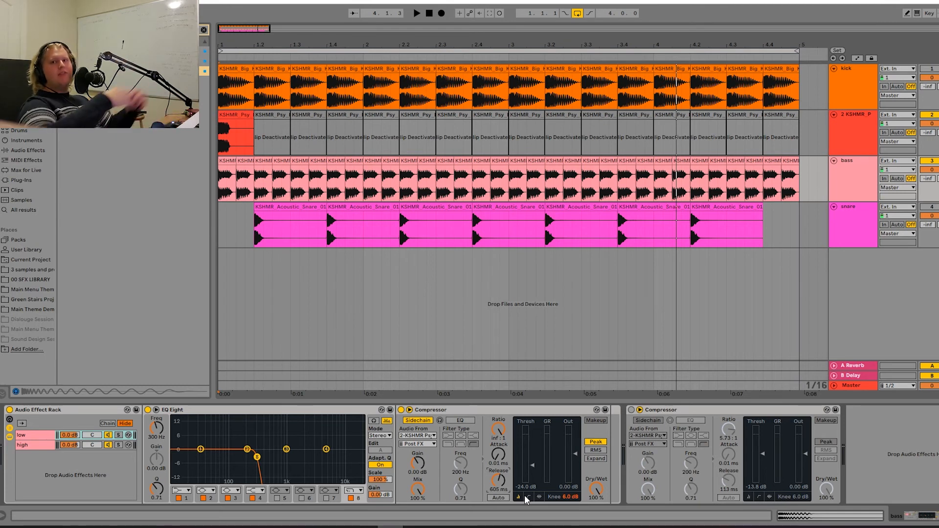
pyautogui.moveTo(525, 481); pyautogui.dragTo(613, 362)
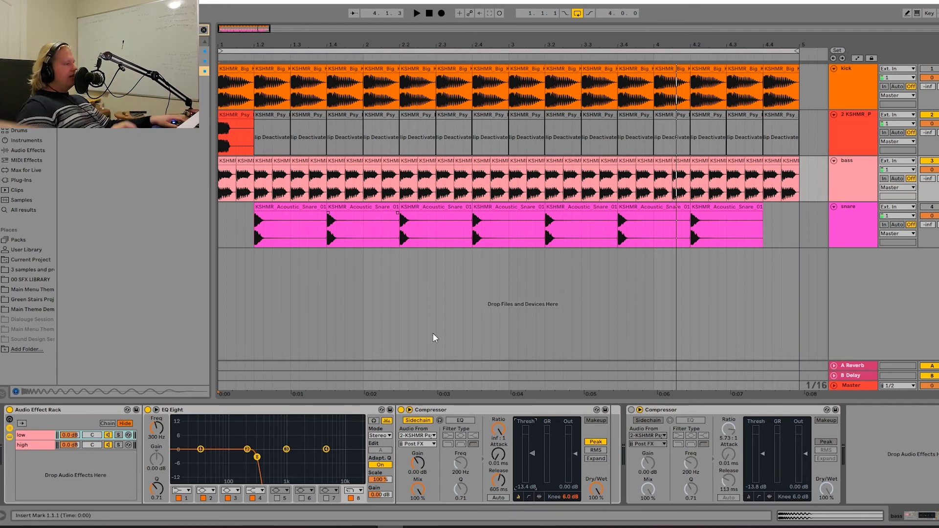
pyautogui.click(499, 480)
pyautogui.moveTo(498, 481); pyautogui.dragTo(498, 496)
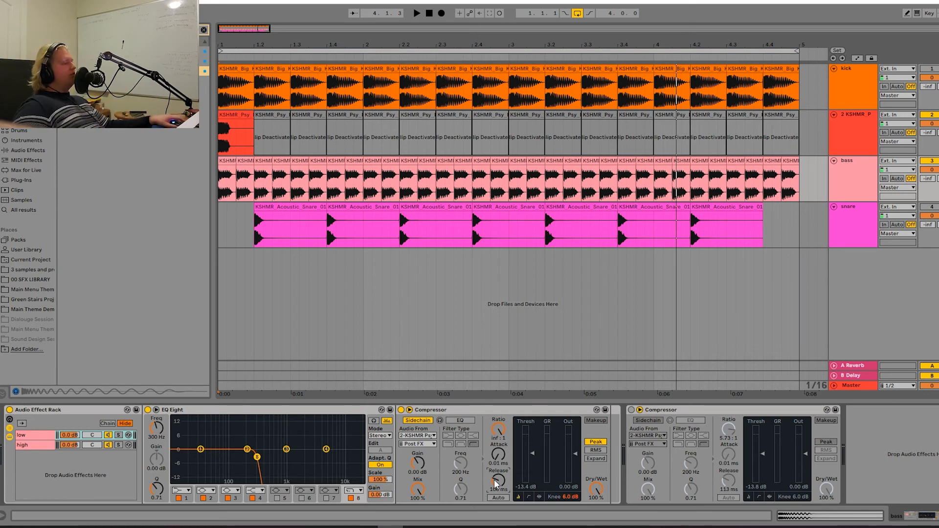
pyautogui.moveTo(495, 482)
pyautogui.mouseDown()
pyautogui.moveTo(498, 474)
pyautogui.moveTo(506, 496)
pyautogui.mouseUp()
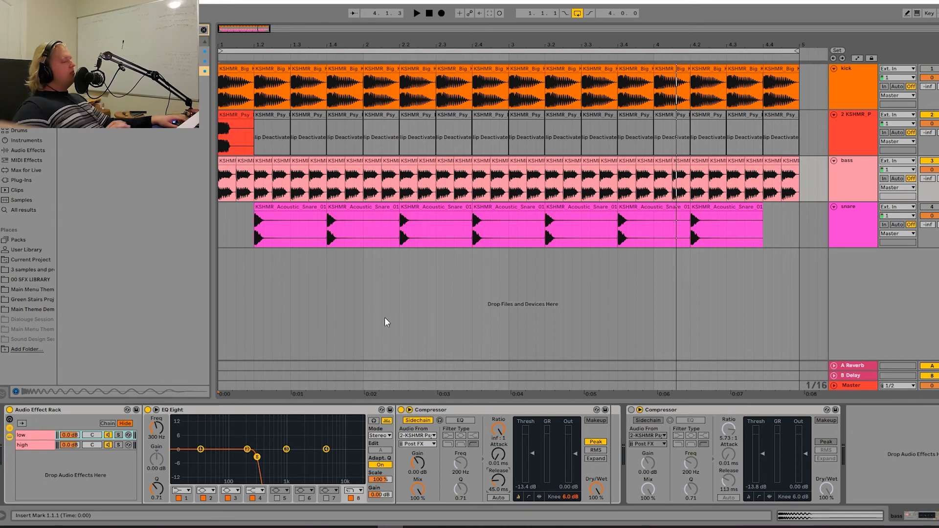
# Reactivate the Psy Kick clips from beat 1.2 to the loop's end and play the mix with the bass devices shown.
pyautogui.press('space')
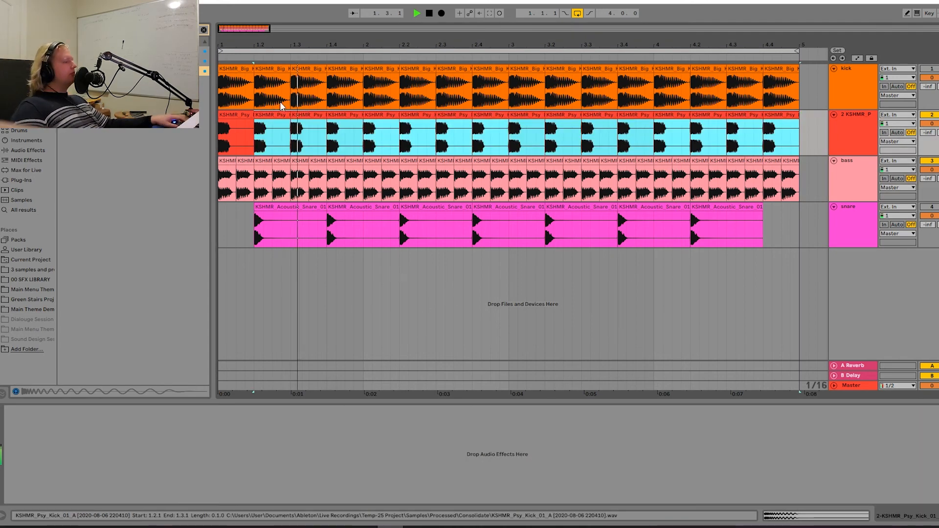
pyautogui.click(838, 196)
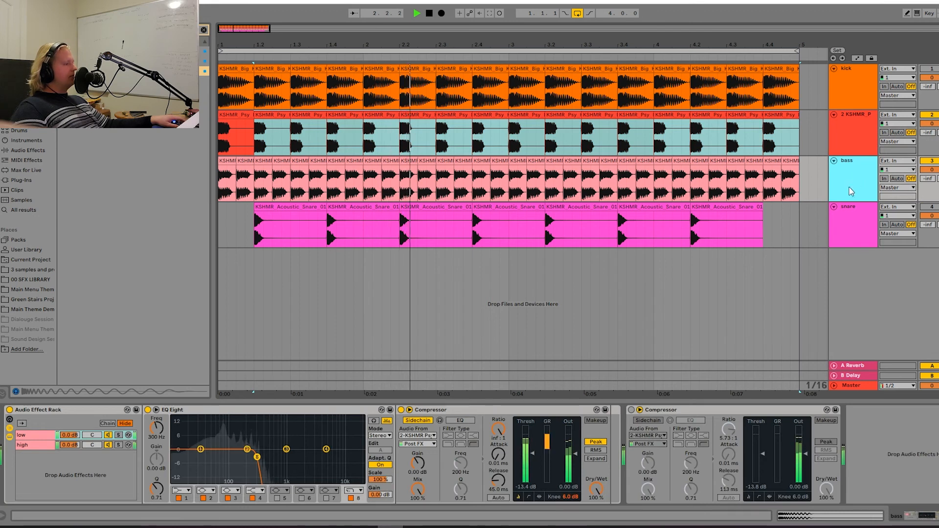
pyautogui.press('space')
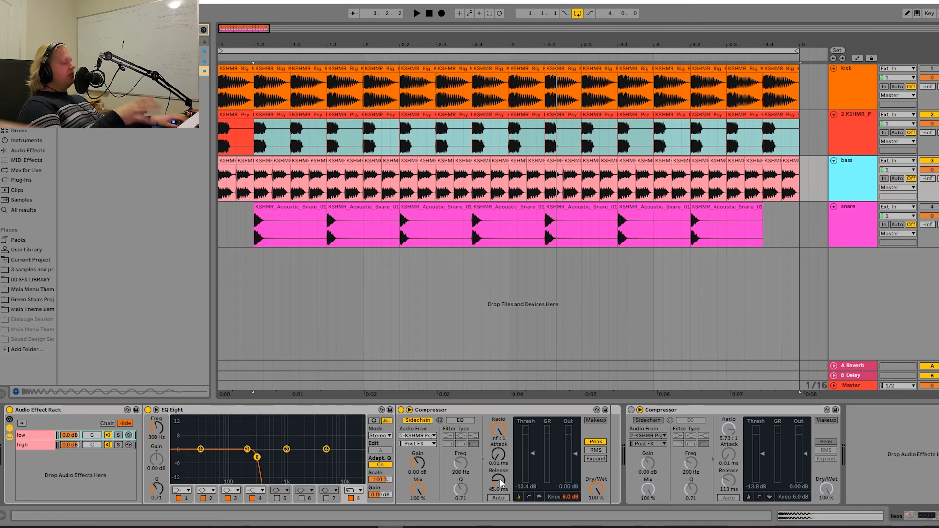
# Compare the bass clips' timing against the kicks and shorten the low chain compressor's release to 17.5 ms, auditioning the mix.
pyautogui.moveTo(290, 45); pyautogui.dragTo(290, 83)
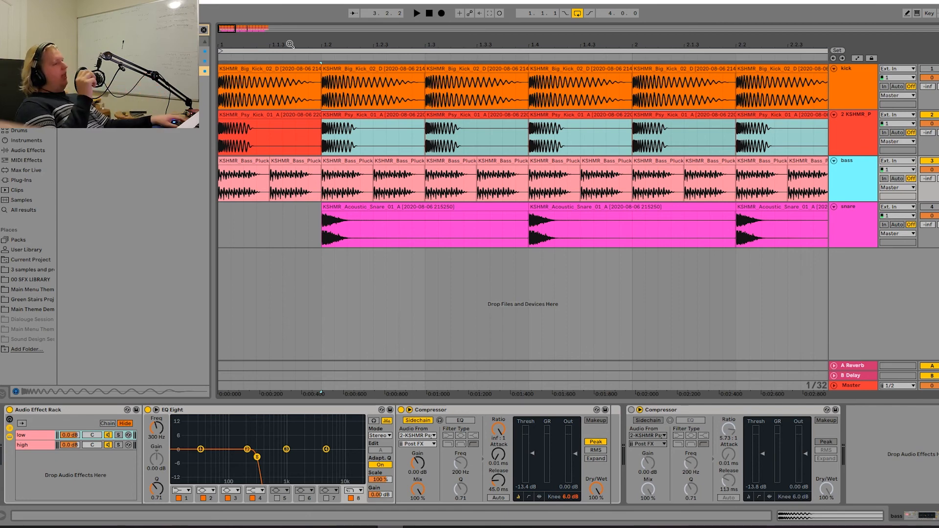
pyautogui.click(262, 181)
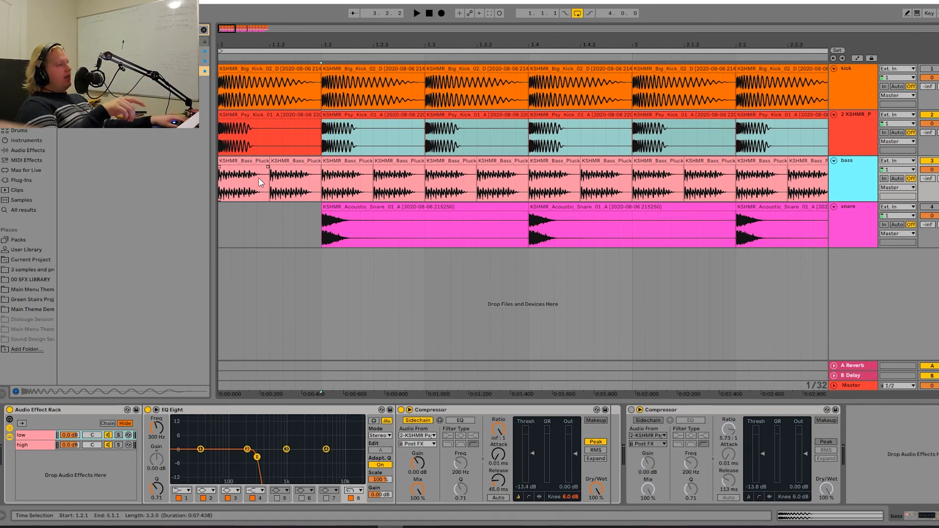
pyautogui.click(275, 181)
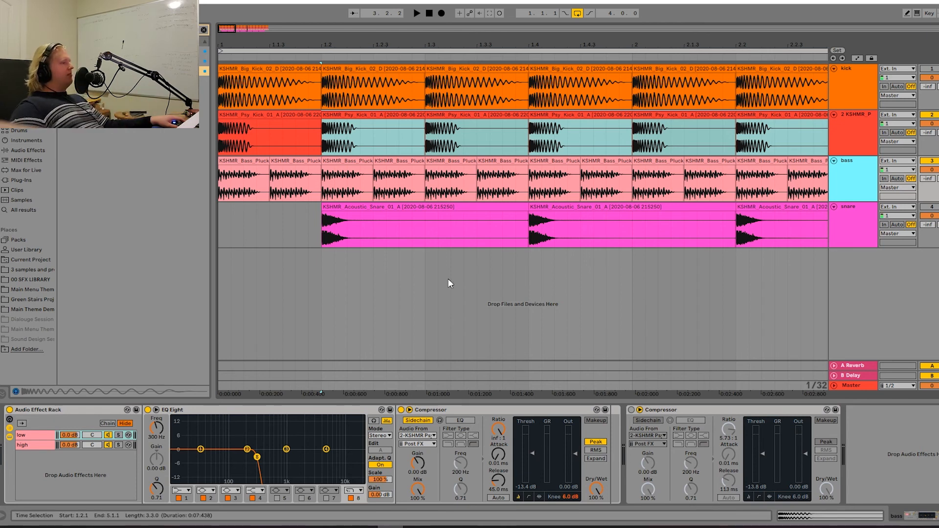
pyautogui.press('space')
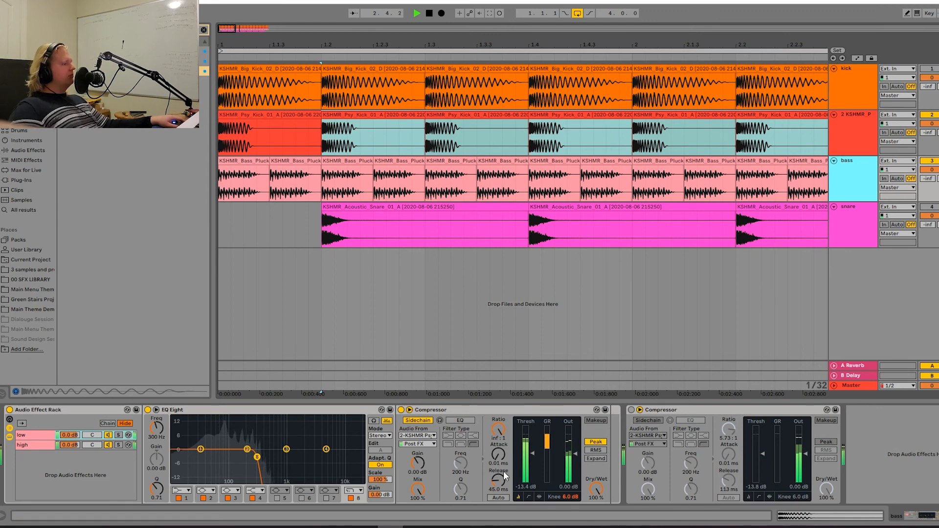
pyautogui.press('space')
pyautogui.moveTo(501, 481); pyautogui.dragTo(501, 490)
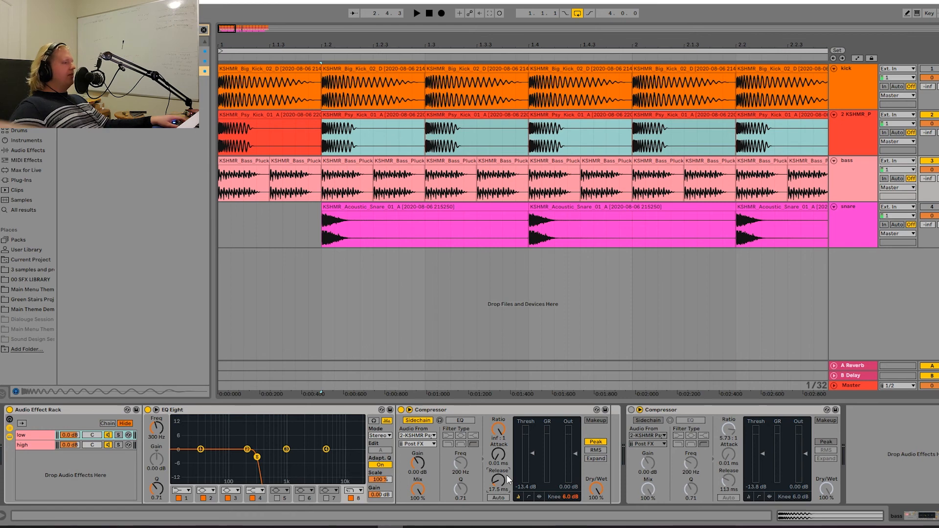
pyautogui.press('space')
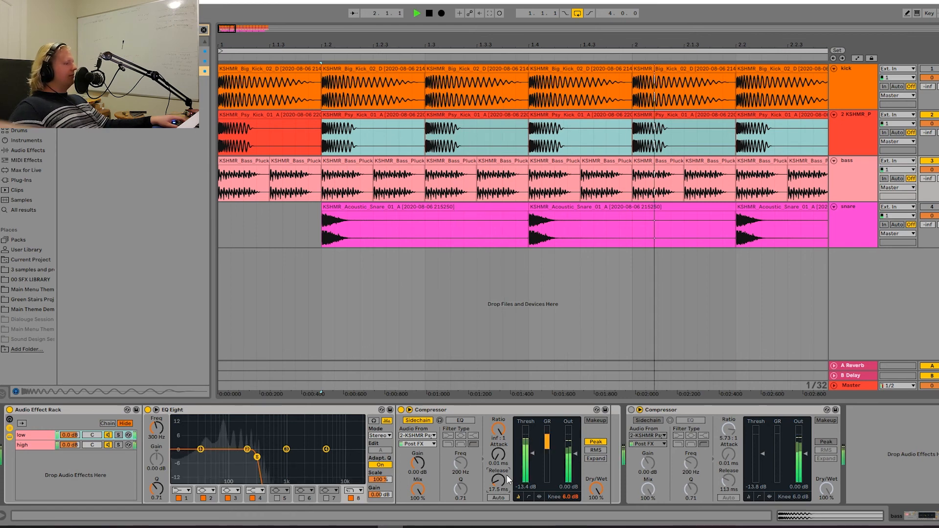
# Bypass the low chain's compressor, activate the full-range compressor with a release of 19.8 ms and play the mix.
pyautogui.scroll(-10, 544, 365)
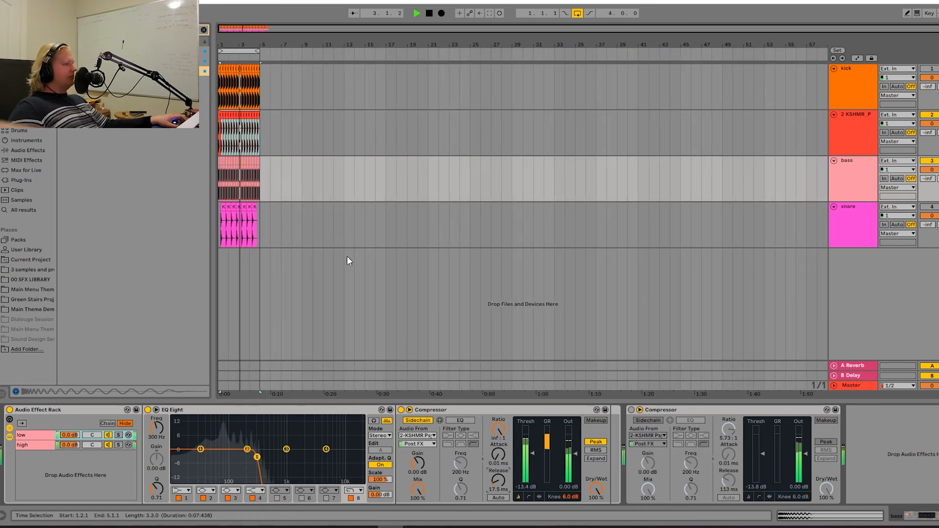
pyautogui.click(410, 422)
pyautogui.press('space')
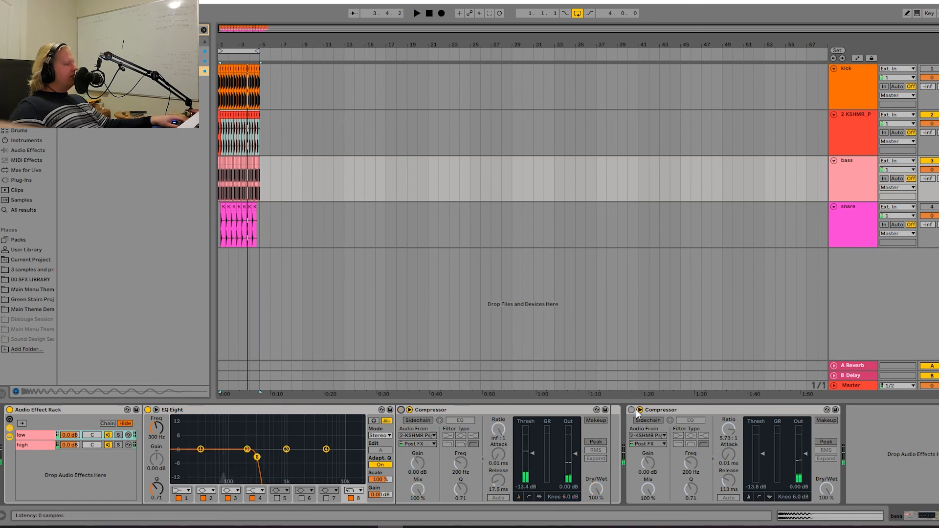
pyautogui.click(647, 420)
pyautogui.moveTo(733, 481); pyautogui.dragTo(734, 503)
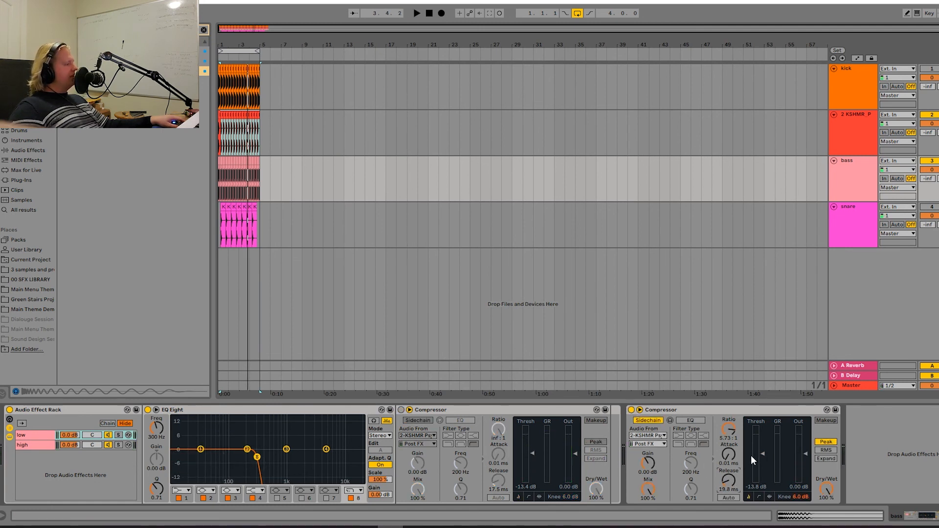
pyautogui.press('space')
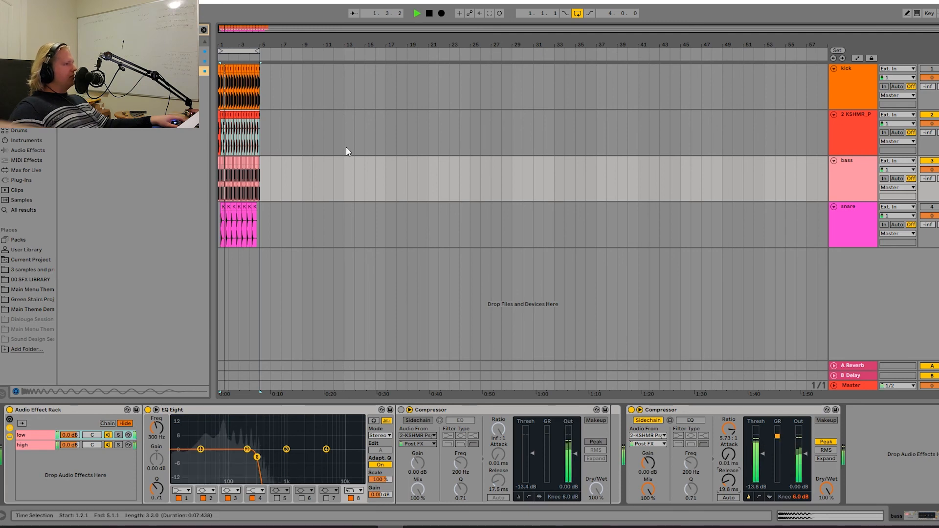